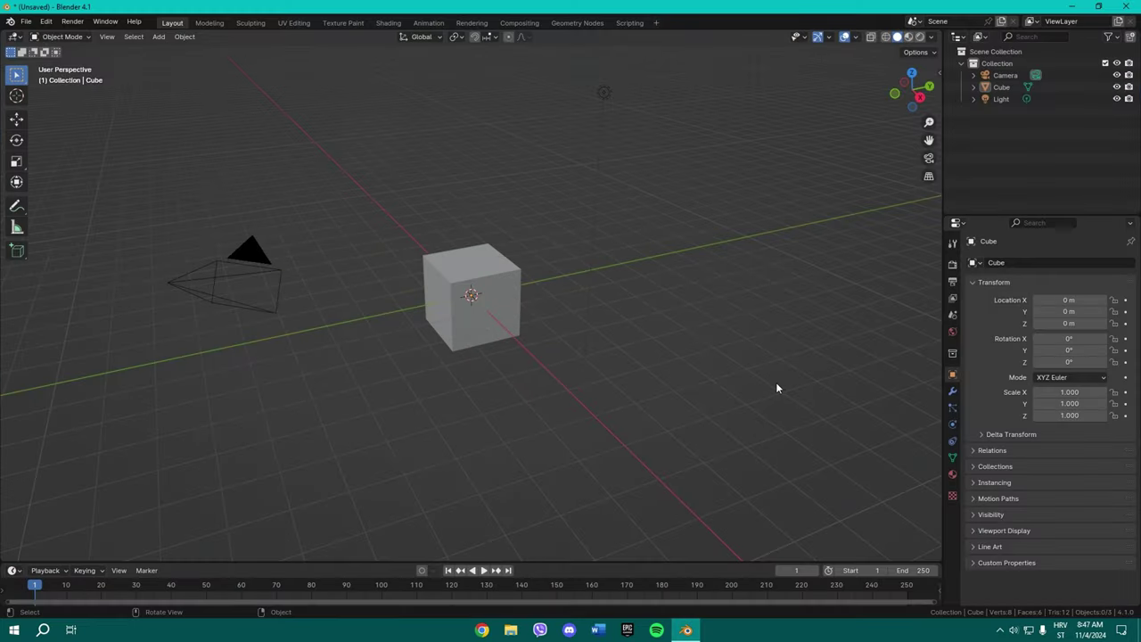
- Delete the default scene objects and add a cylinder at the origin
drag(765, 378, 151, 234)
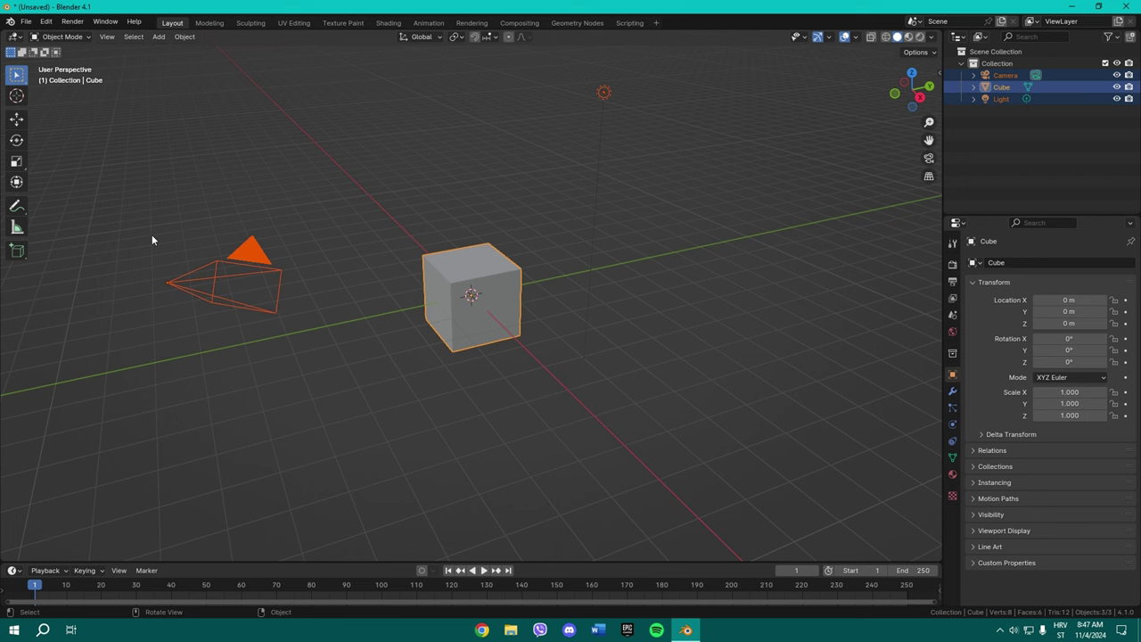
key(Delete)
click(158, 36)
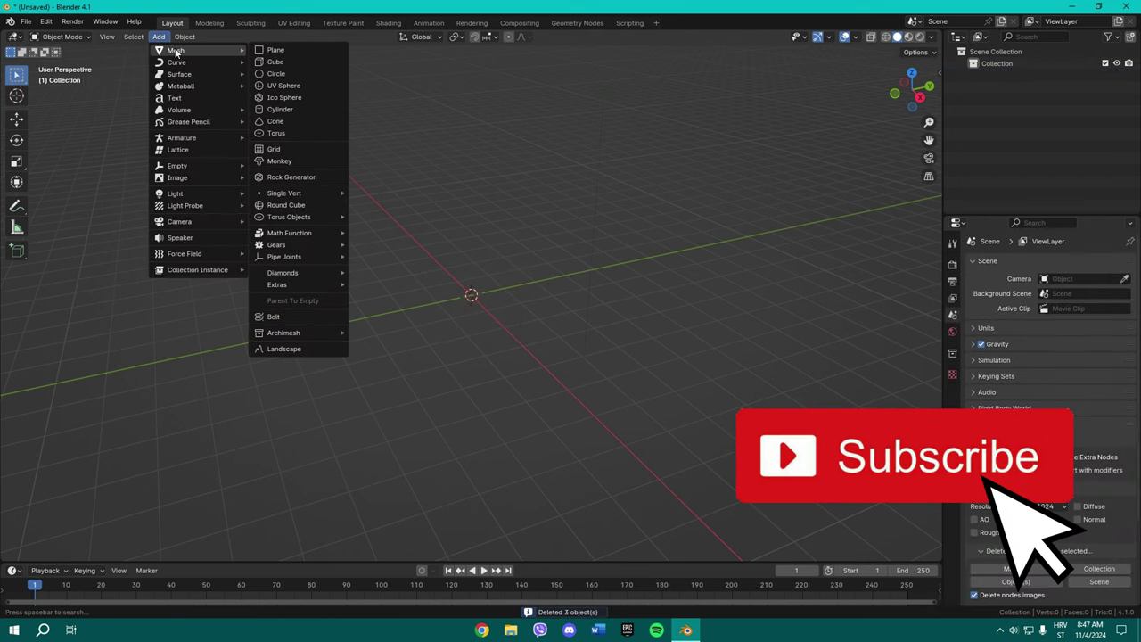
click(295, 111)
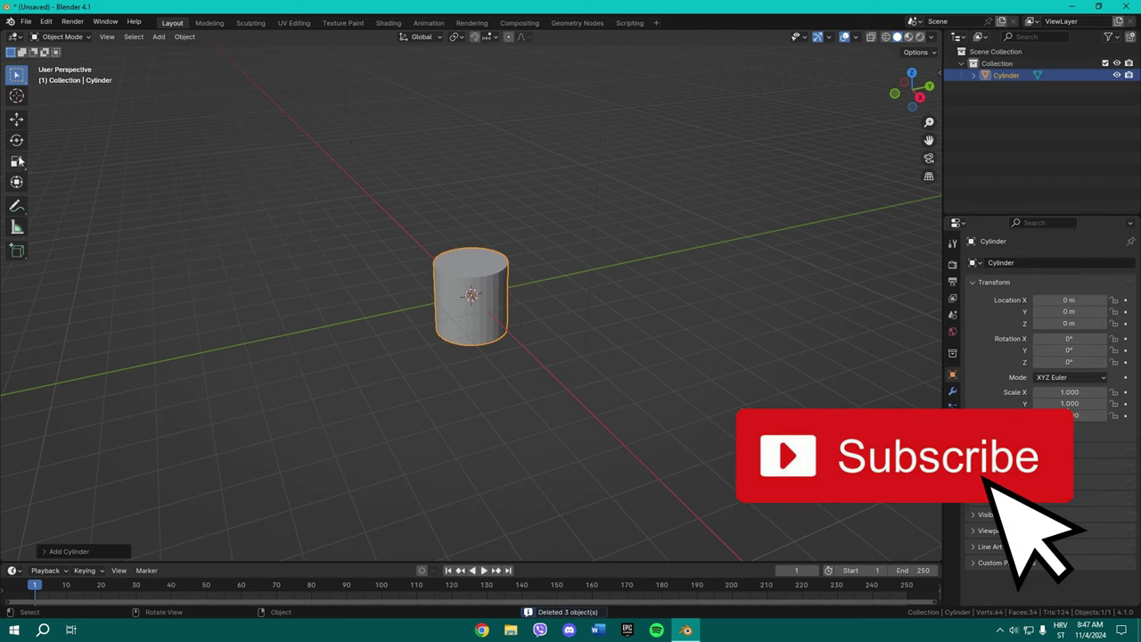
- Lower the cylinder along Z and stretch it into a tall column
click(16, 118)
mouse_move(460, 252)
mouse_down()
mouse_move(461, 287)
mouse_move(471, 205)
mouse_up()
click(17, 161)
- In Edit Mode, extrude the cylinder's top face up and scale it outward into a flare
key(Tab)
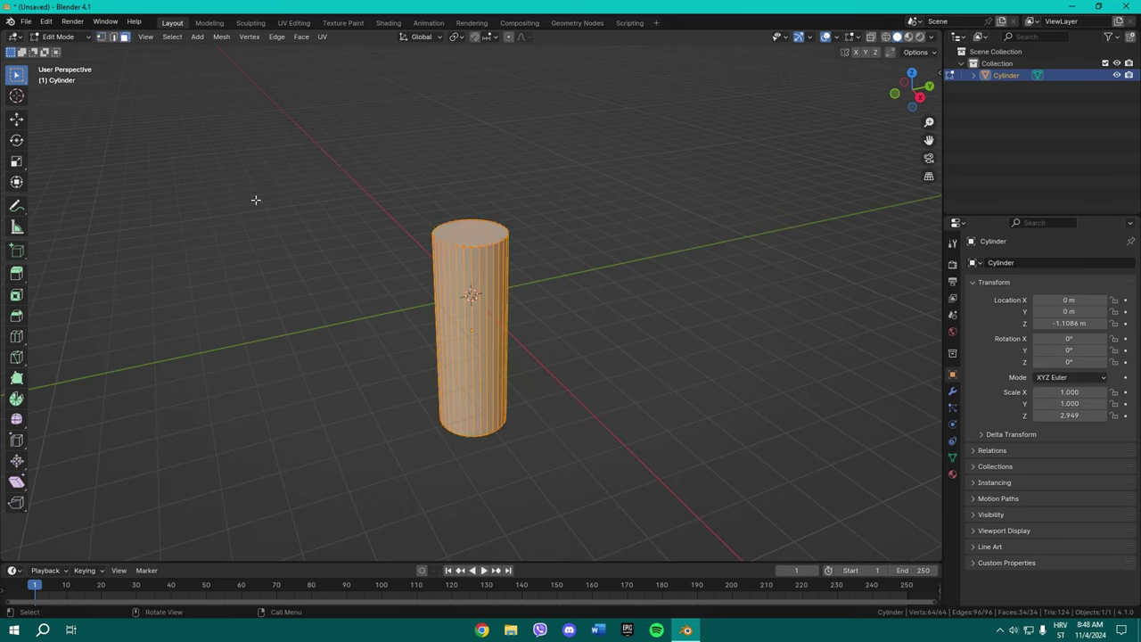
click(448, 198)
click(467, 227)
key(e)
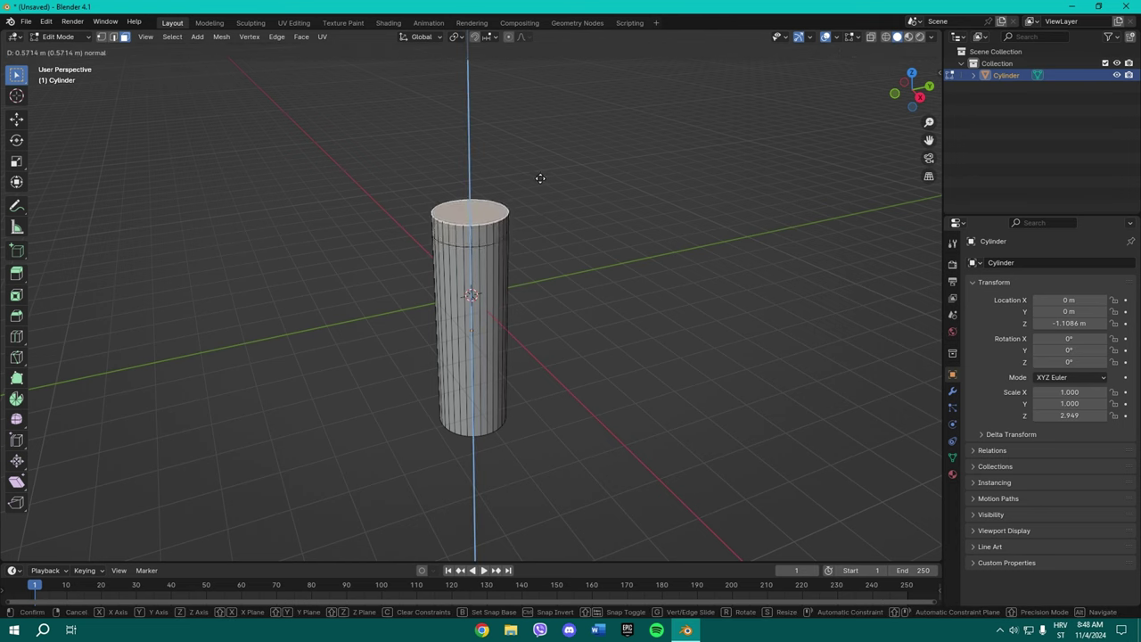
click(540, 178)
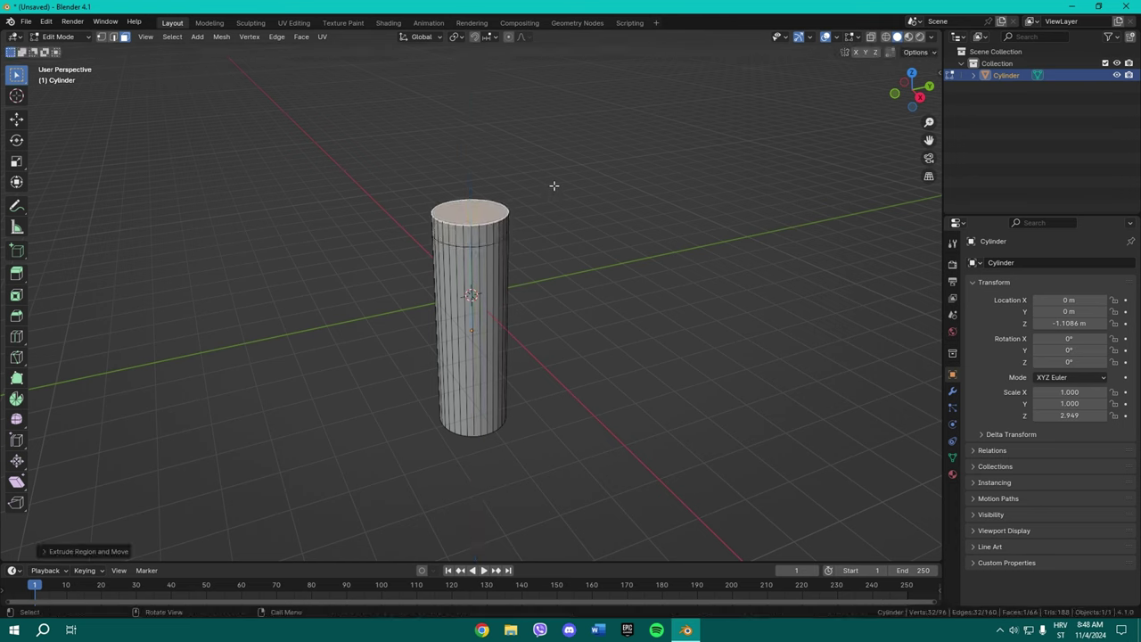
key(s)
click(591, 193)
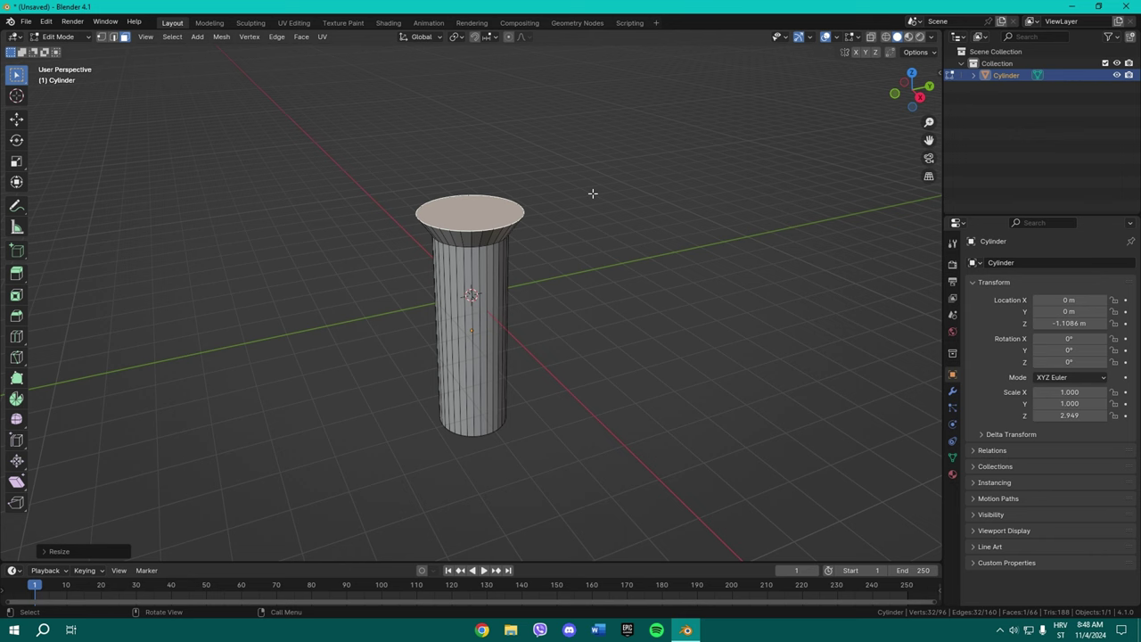
- Extrude the flared top face again and inset it to form a rim
key(e)
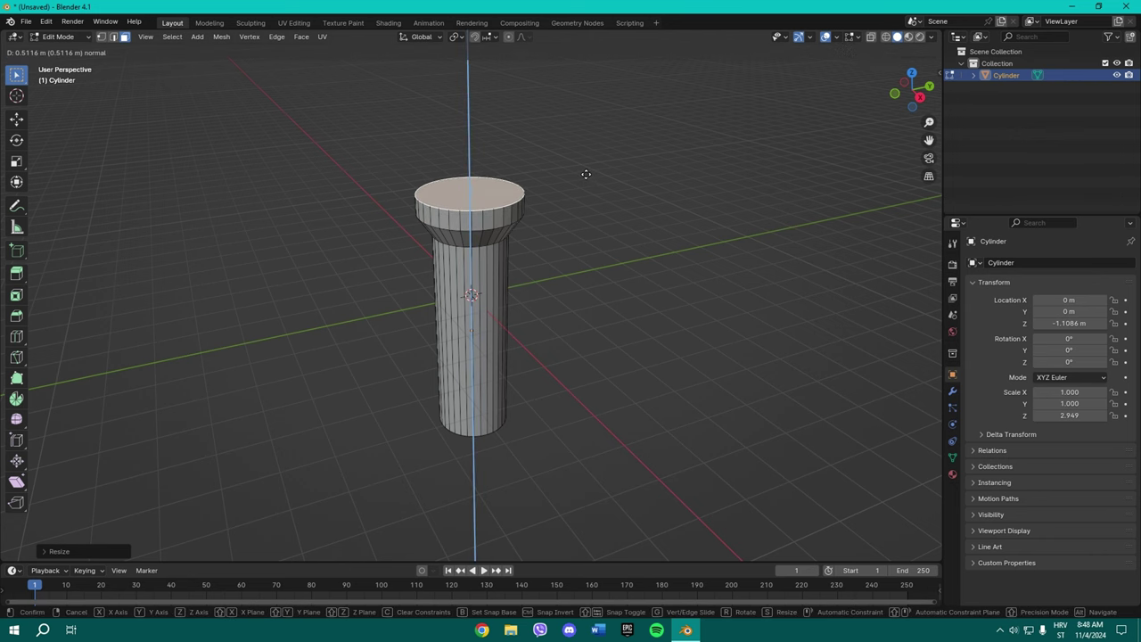
click(585, 174)
mouse_move(598, 186)
middle_down()
mouse_move(619, 331)
mouse_move(609, 323)
mouse_move(632, 296)
middle_up()
key(i)
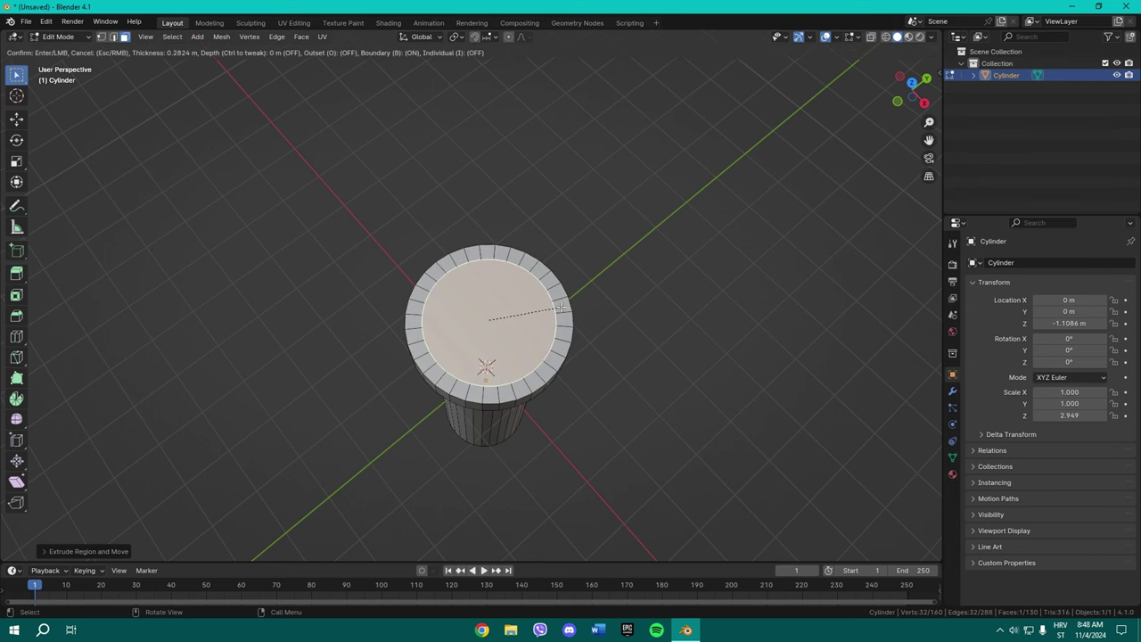
click(571, 309)
- Extrude the inset face down into the head to make a recessed hollow
middle_drag(608, 360, 647, 223)
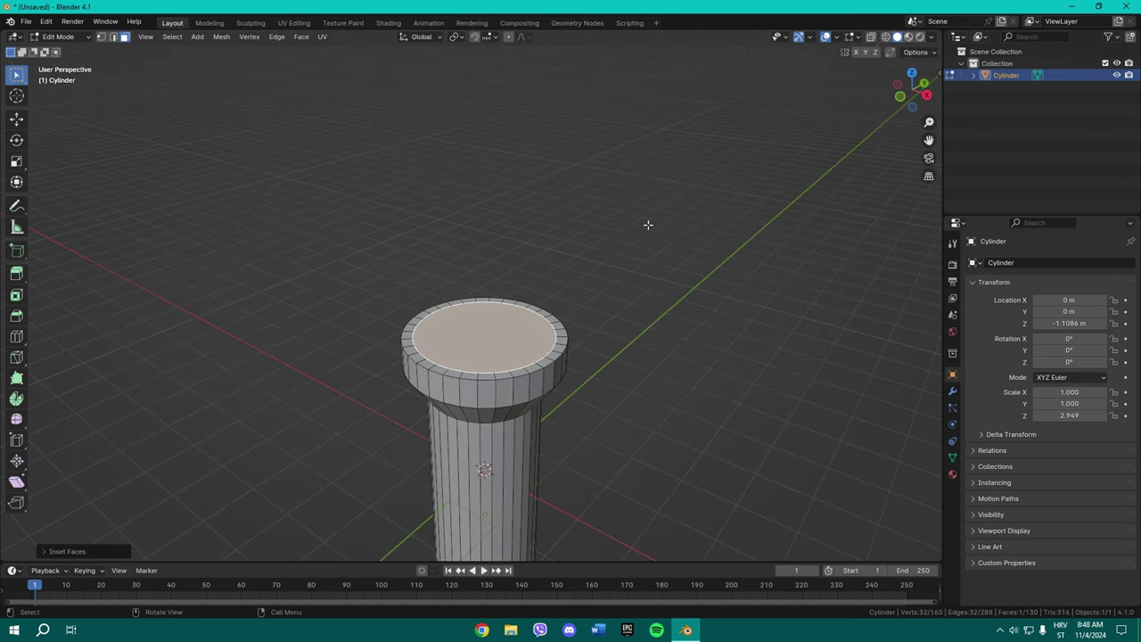
key(e)
click(644, 253)
scroll(593, 418, down, 4)
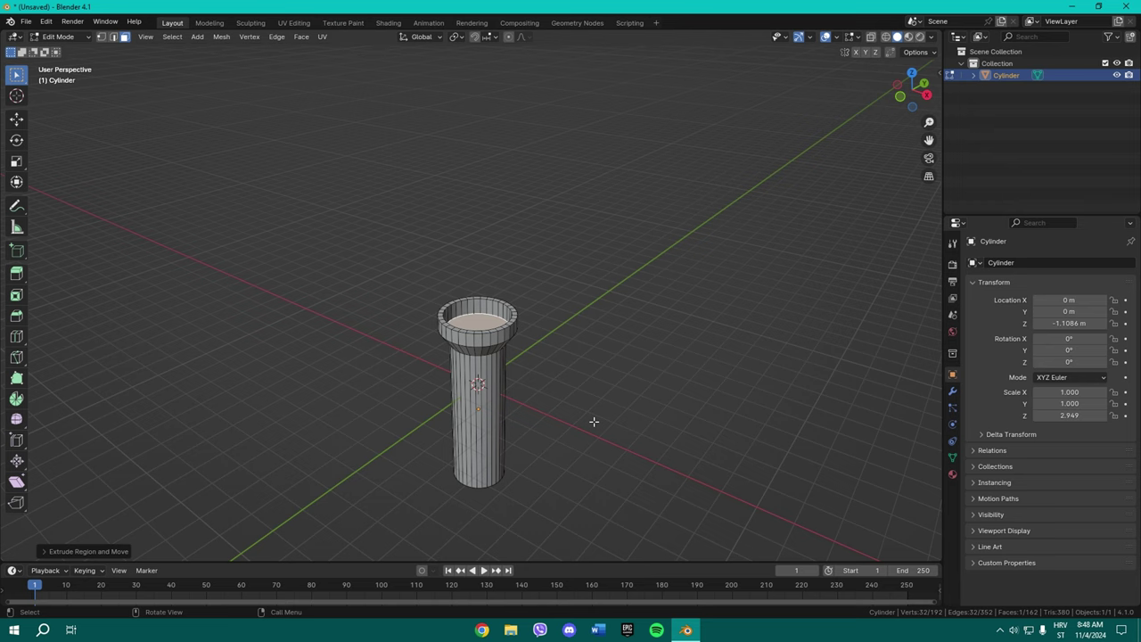
mouse_move(593, 418)
middle_down()
mouse_move(588, 303)
mouse_move(585, 344)
middle_up()
scroll(567, 303, up, 1)
scroll(573, 316, up, 3)
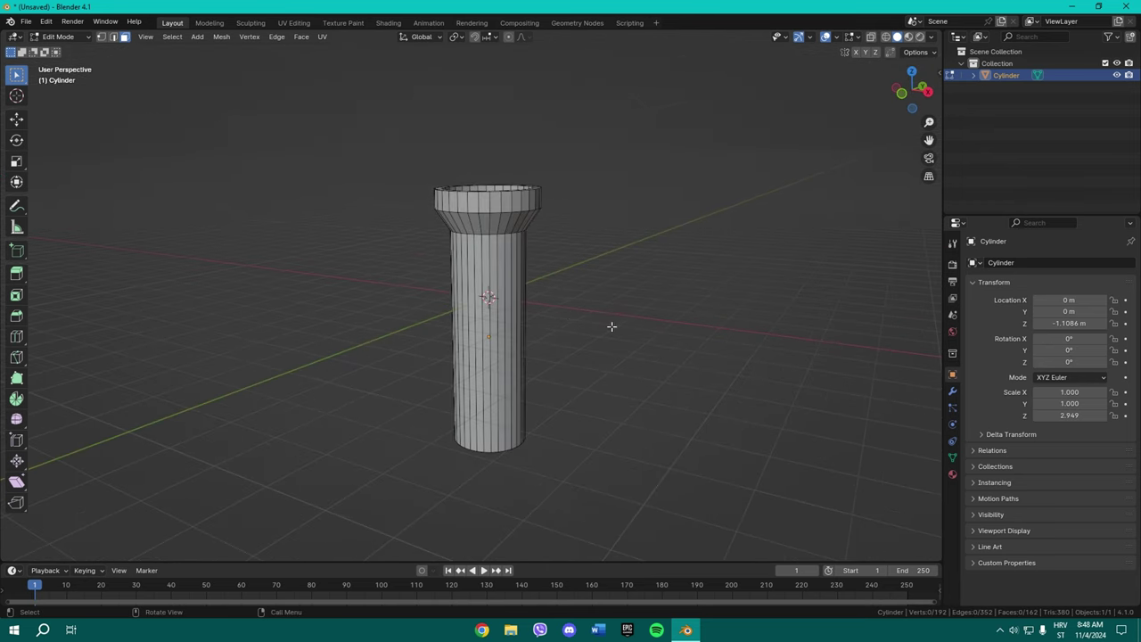
- Back in Object Mode, apply smooth shading to the cylinder
key(Tab)
right_click(494, 314)
click(492, 316)
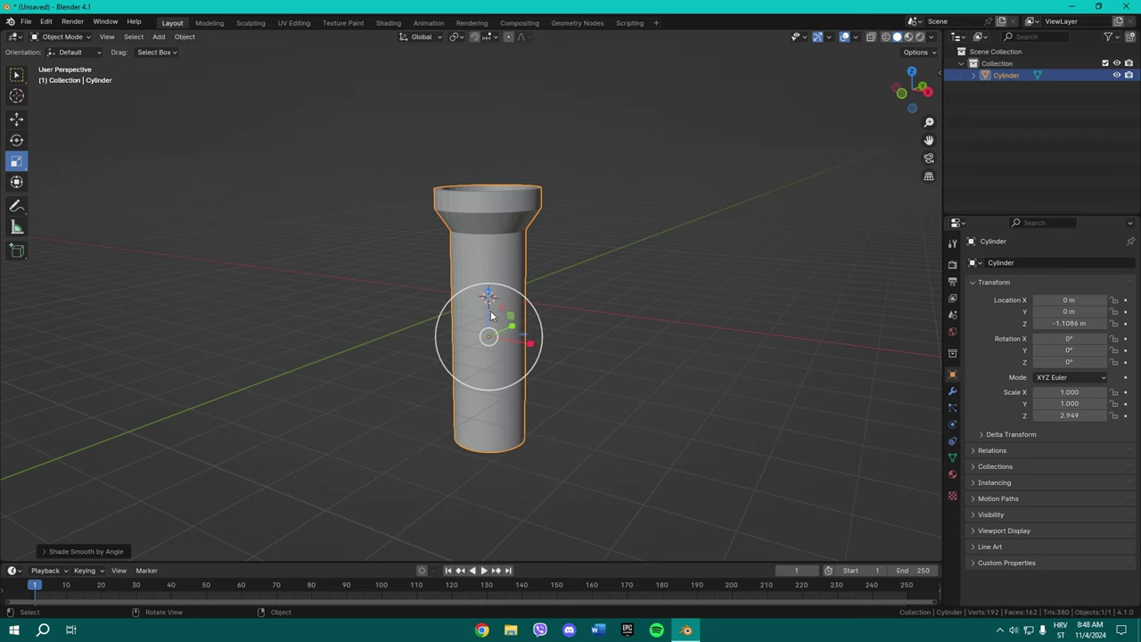
- Create a new material with a black base colour, then return to Edit Mode
click(952, 473)
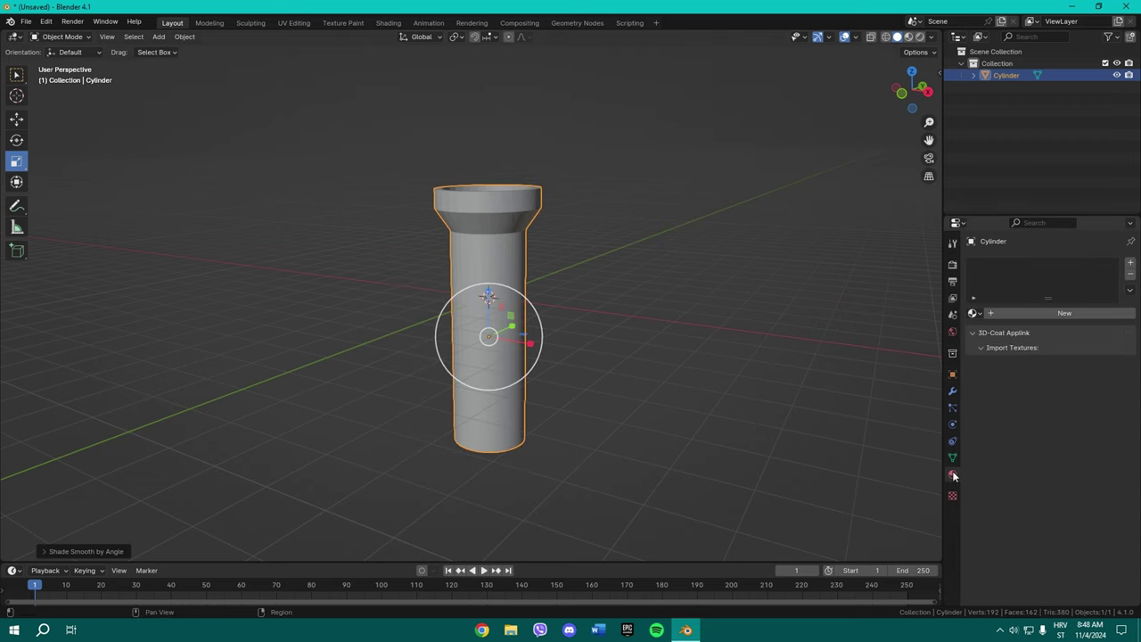
click(1070, 312)
click(1080, 409)
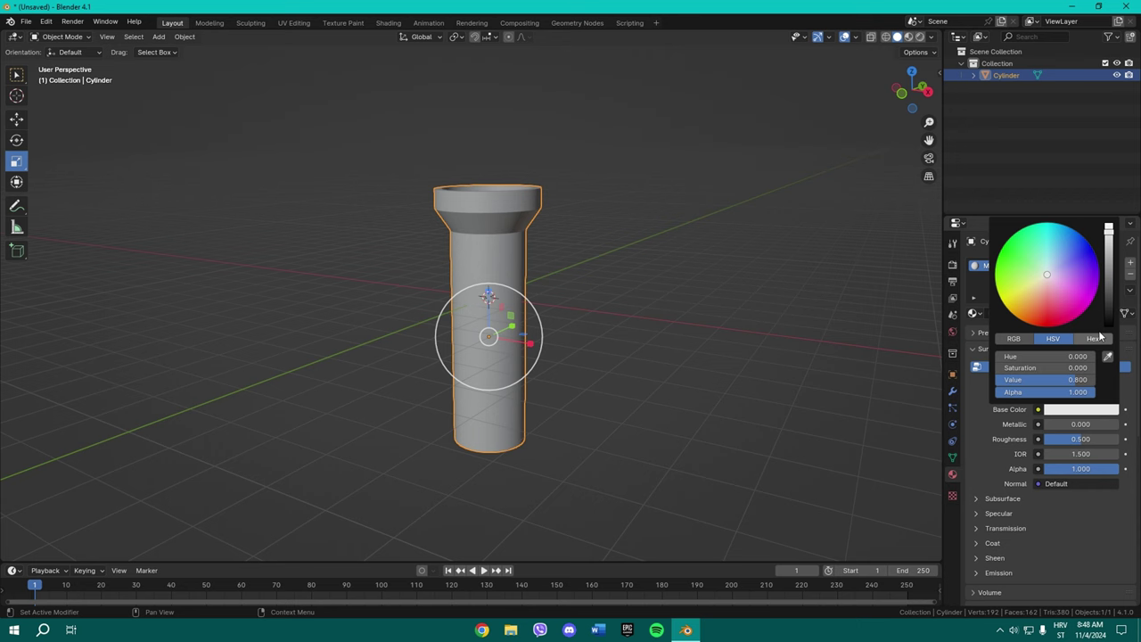
drag(1107, 321, 1108, 328)
key(Tab)
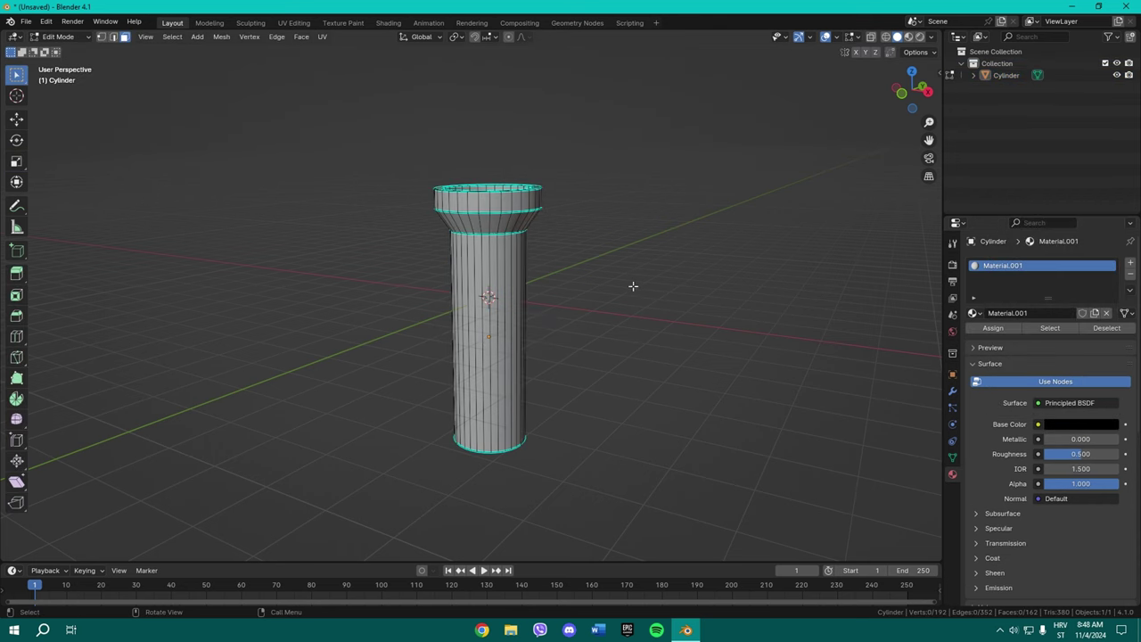
- Add two loop cuts slid down near the bottom of the flashlight body
key(ctrl+r)
click(527, 277)
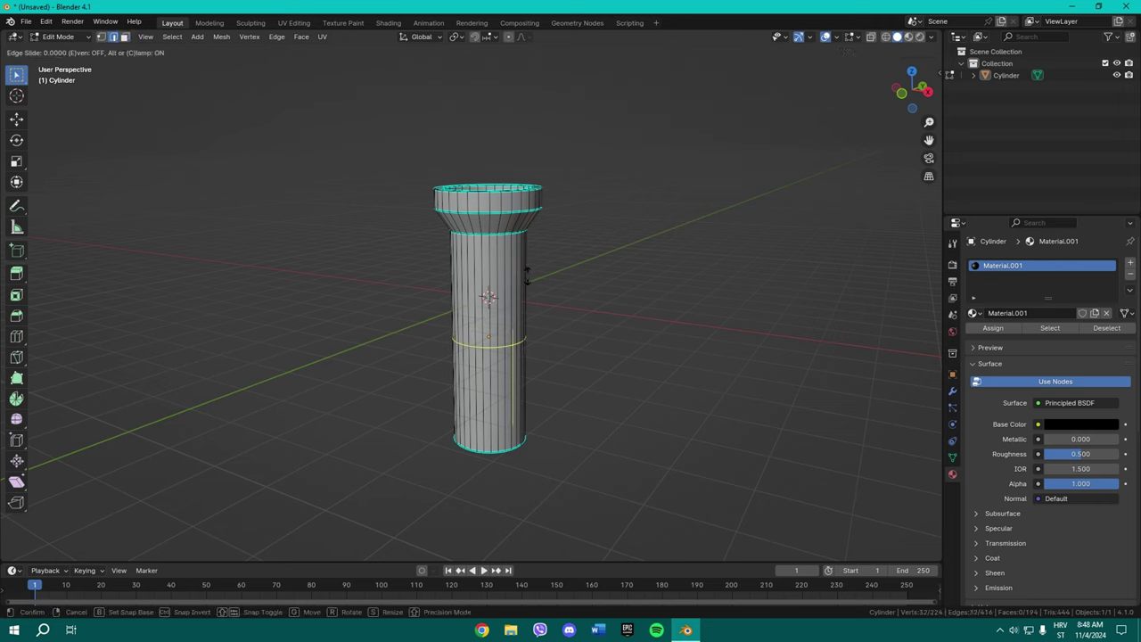
click(538, 356)
click(583, 359)
key(ctrl+r)
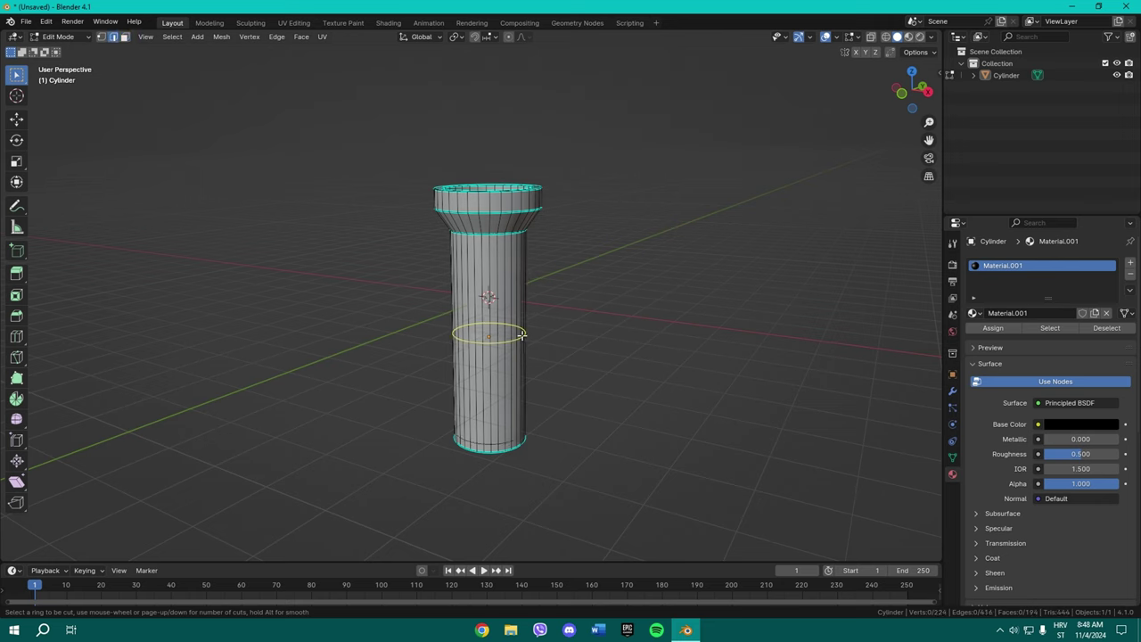
click(521, 334)
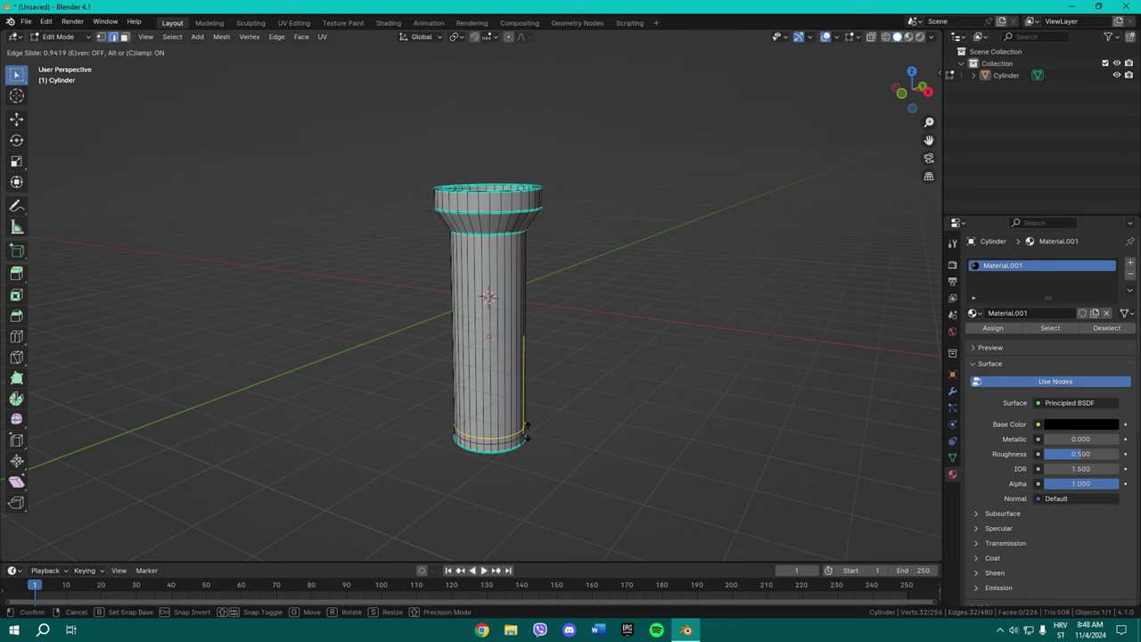
click(527, 435)
click(622, 446)
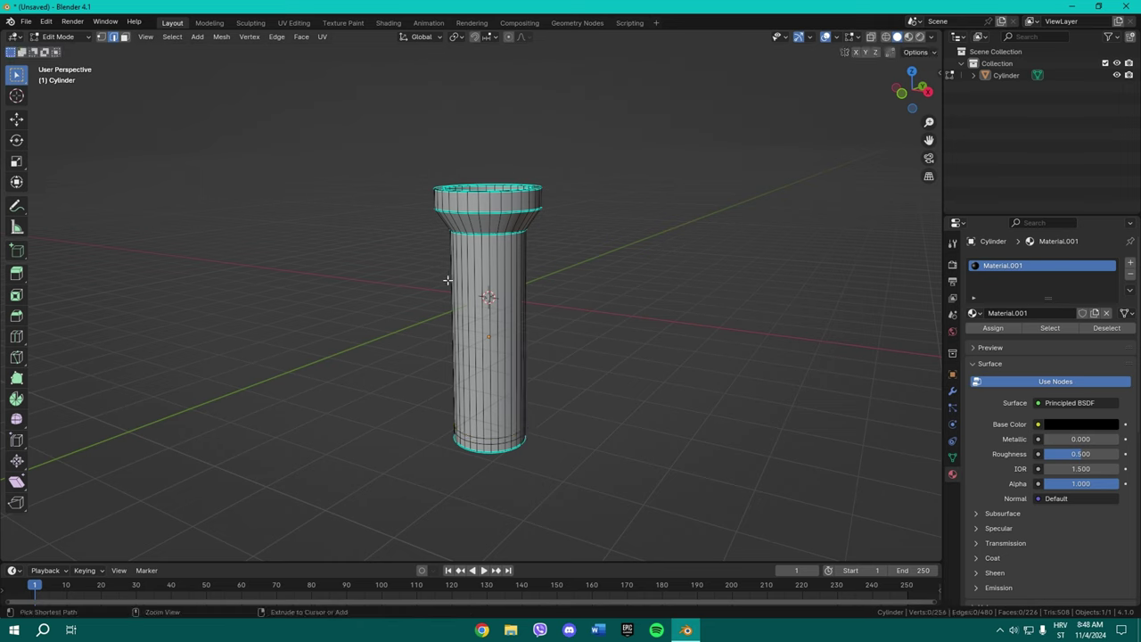
- Add two more loop cuts slid up just below the flared head
key(ctrl+r)
click(453, 375)
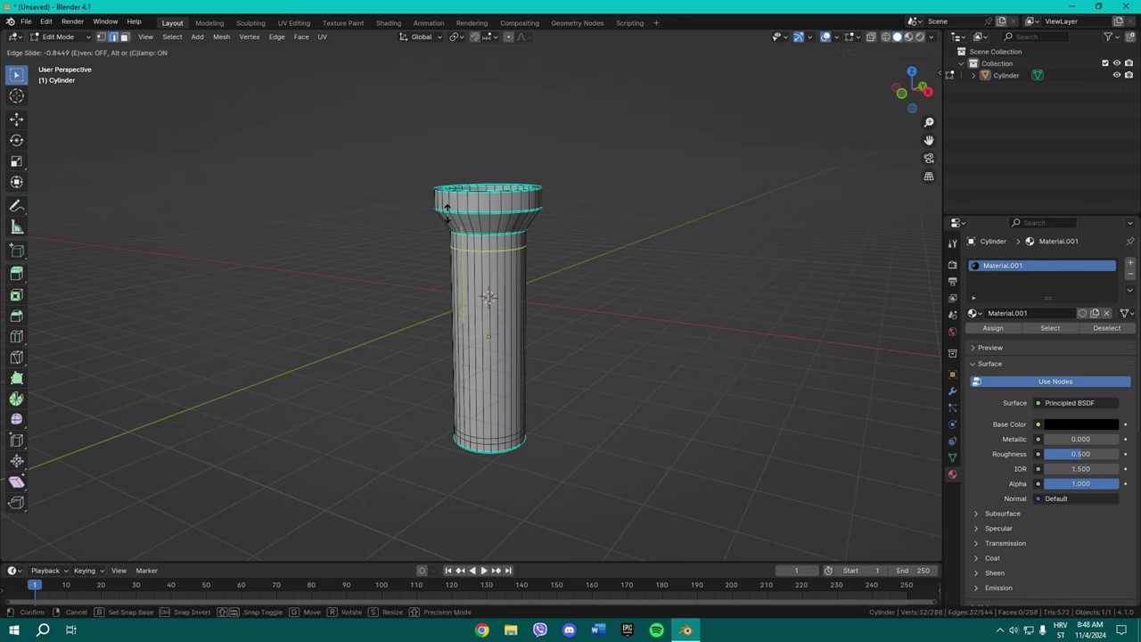
click(447, 207)
key(ctrl+r)
click(519, 290)
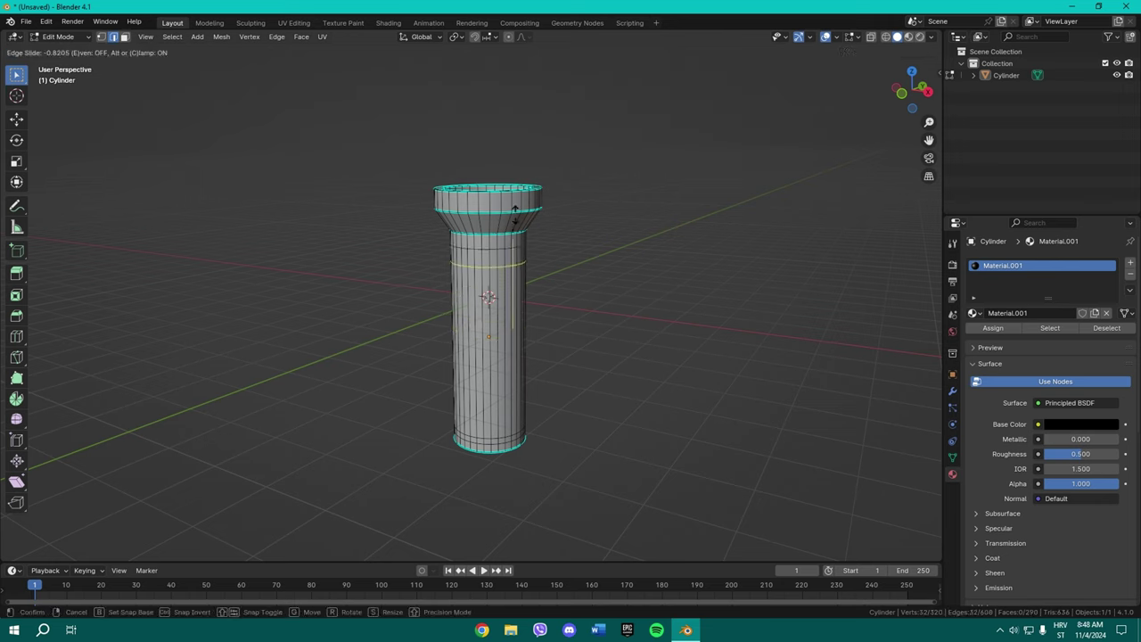
click(599, 230)
click(550, 263)
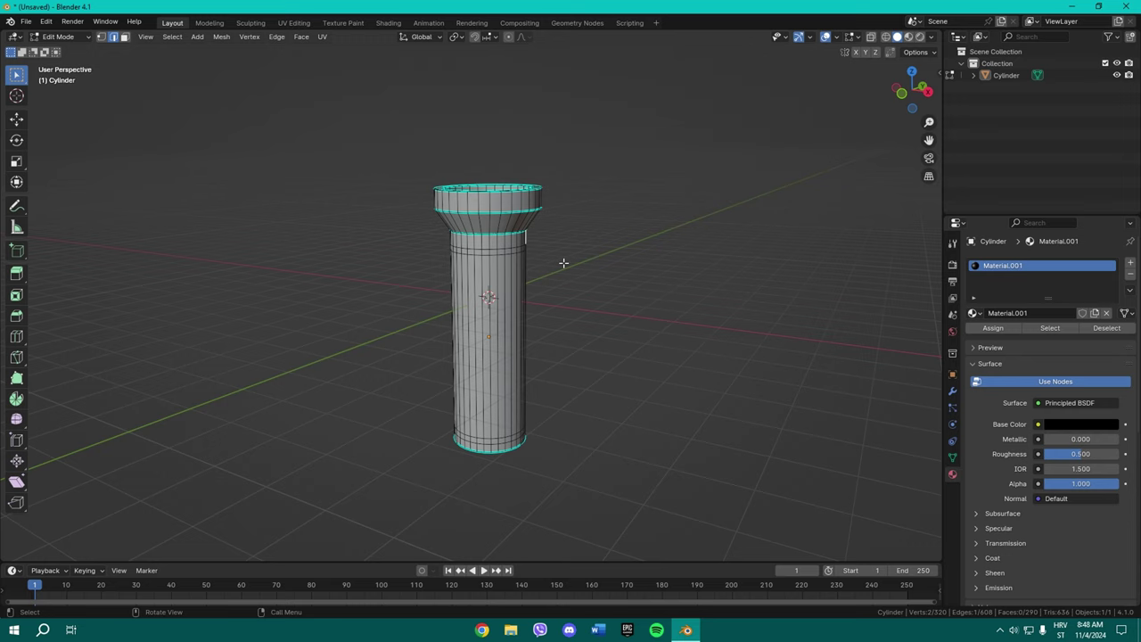
scroll(561, 255, up, 4)
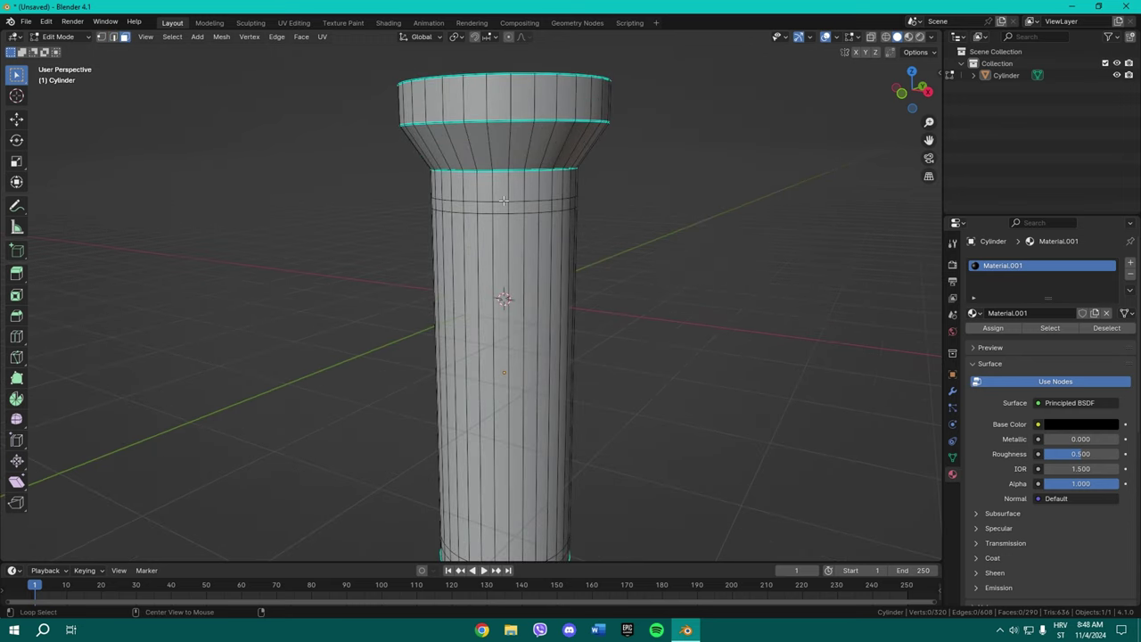
- Select the face band below the head and add the band near the base
alt+click(494, 206)
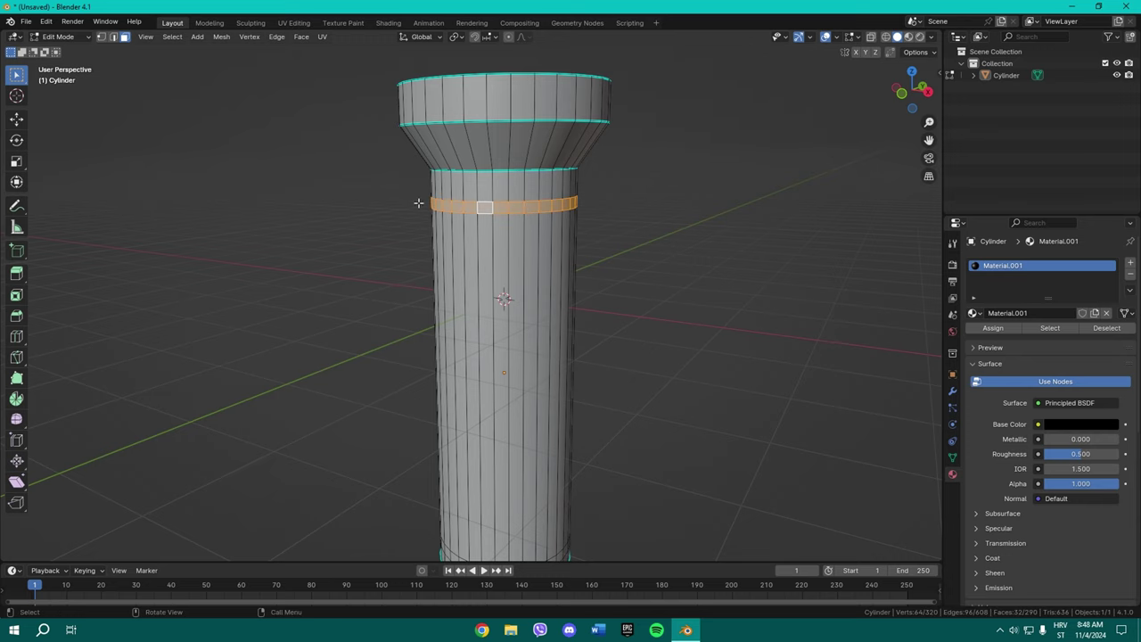
scroll(540, 217, down, 3)
scroll(572, 231, down, 1)
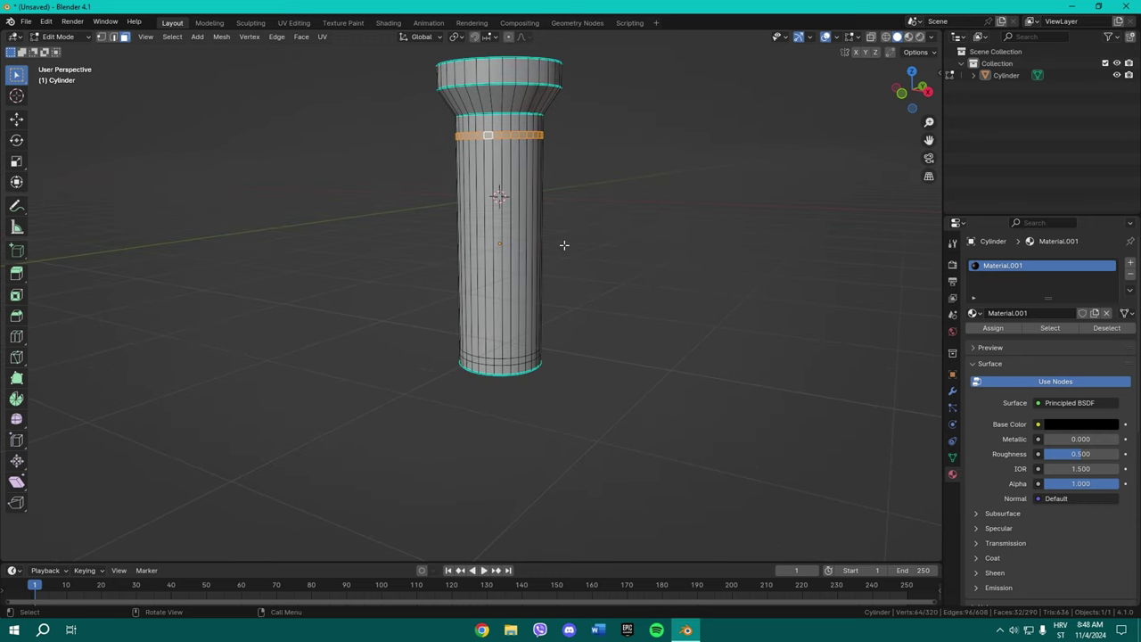
alt+shift+click(487, 362)
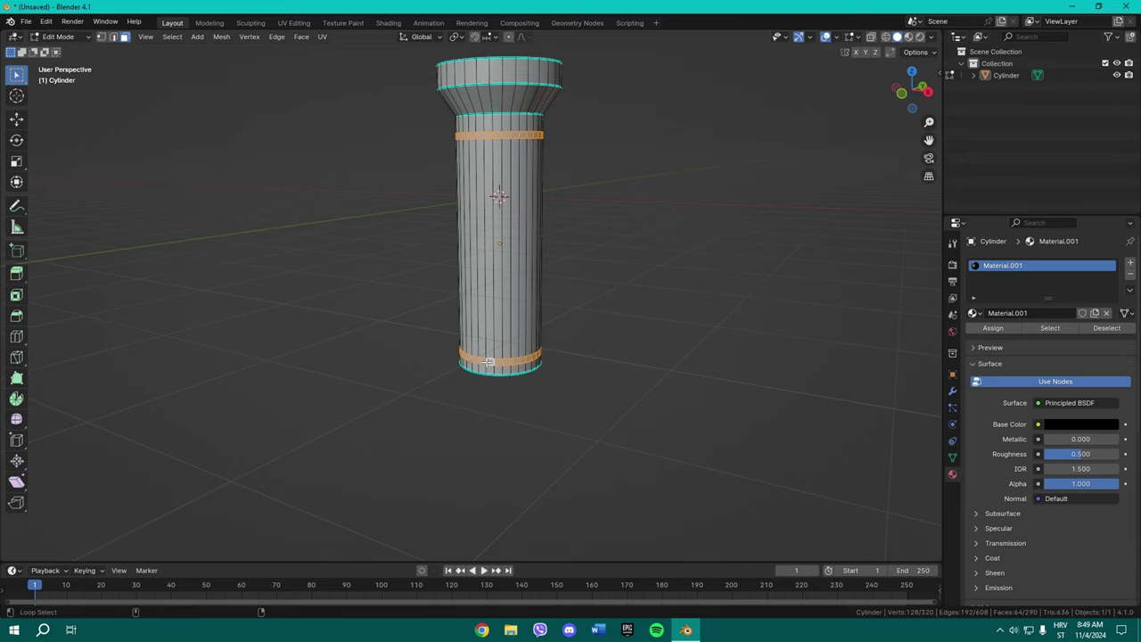
scroll(490, 347, up, 4)
shift+middle_drag(523, 352, 523, 214)
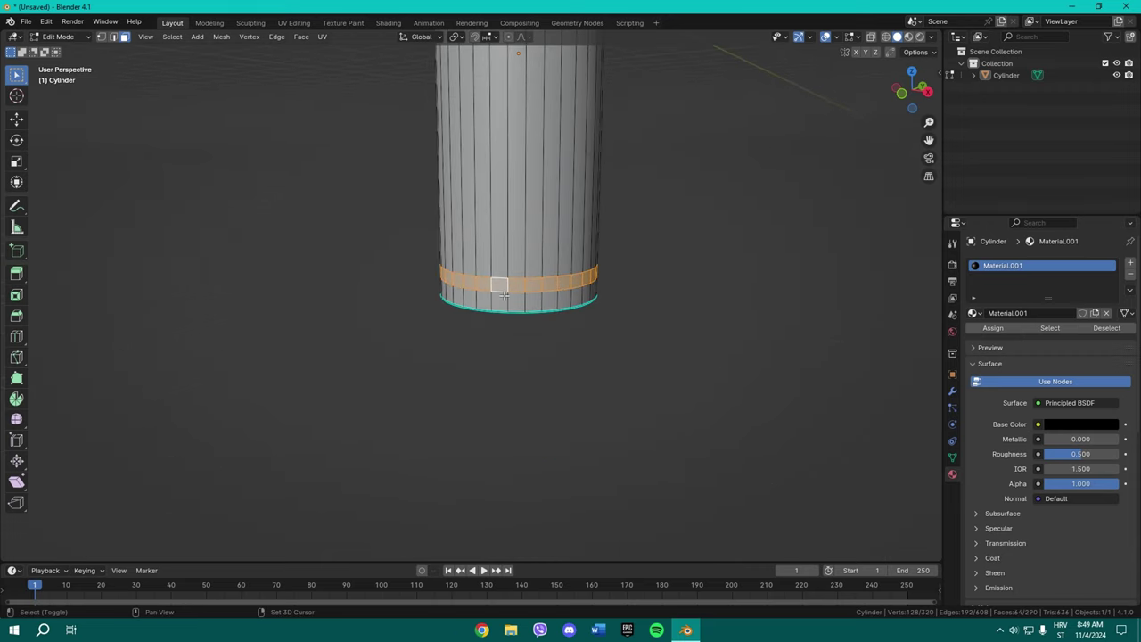
scroll(514, 314, up, 2)
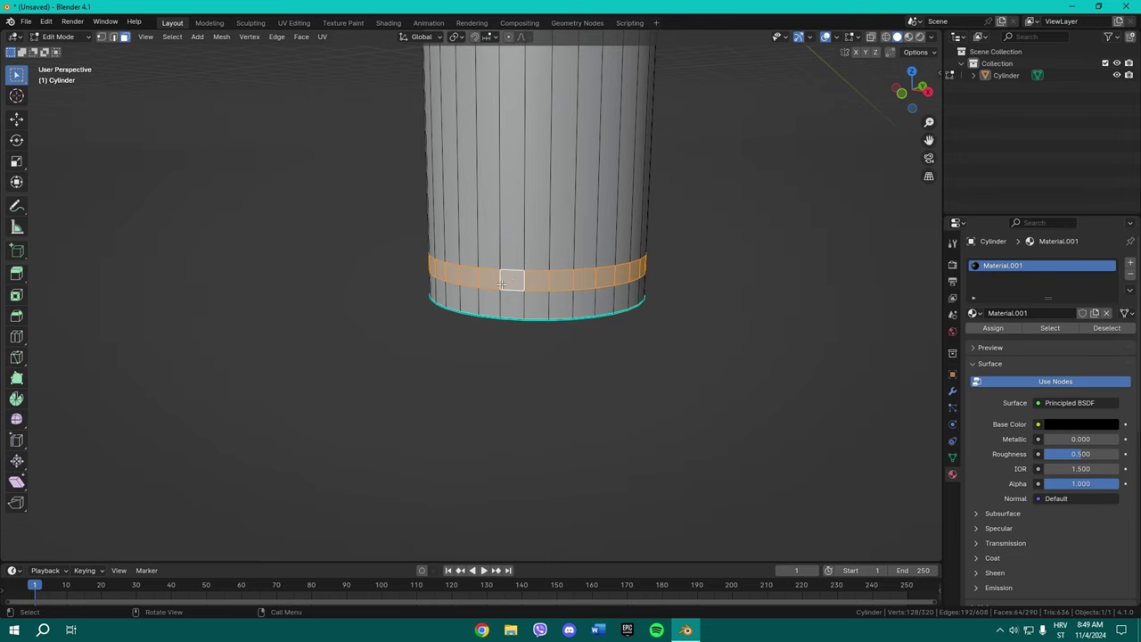
scroll(549, 236, down, 2)
scroll(550, 247, down, 1)
scroll(561, 294, down, 3)
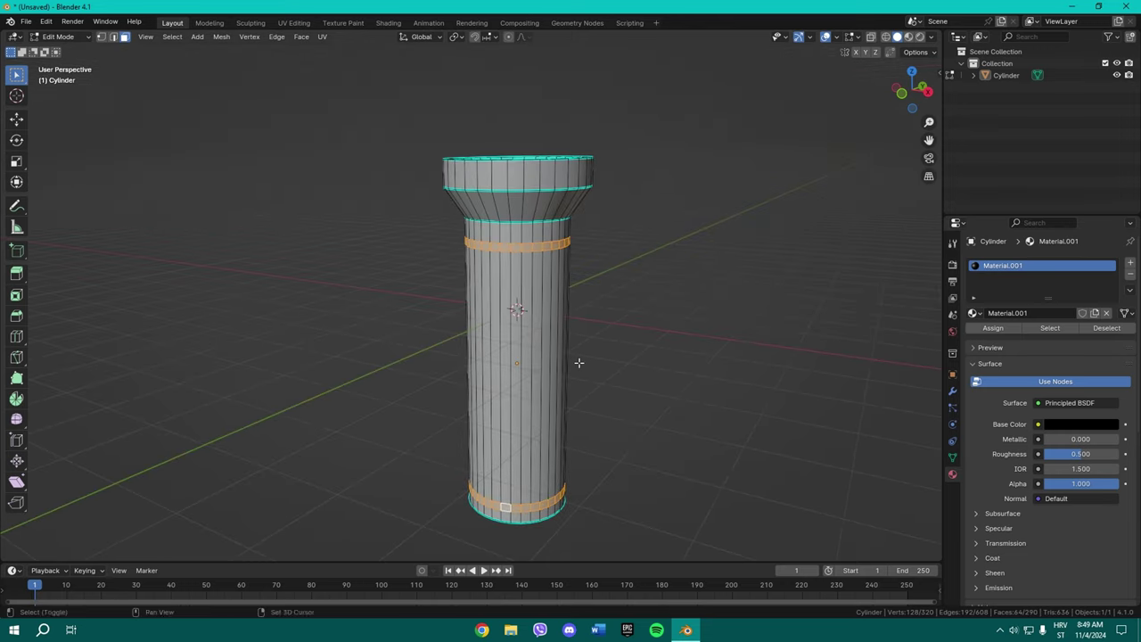
mouse_move(576, 267)
middle_down()
mouse_move(565, 321)
mouse_move(612, 315)
mouse_move(604, 285)
middle_up()
middle_drag(724, 321, 739, 308)
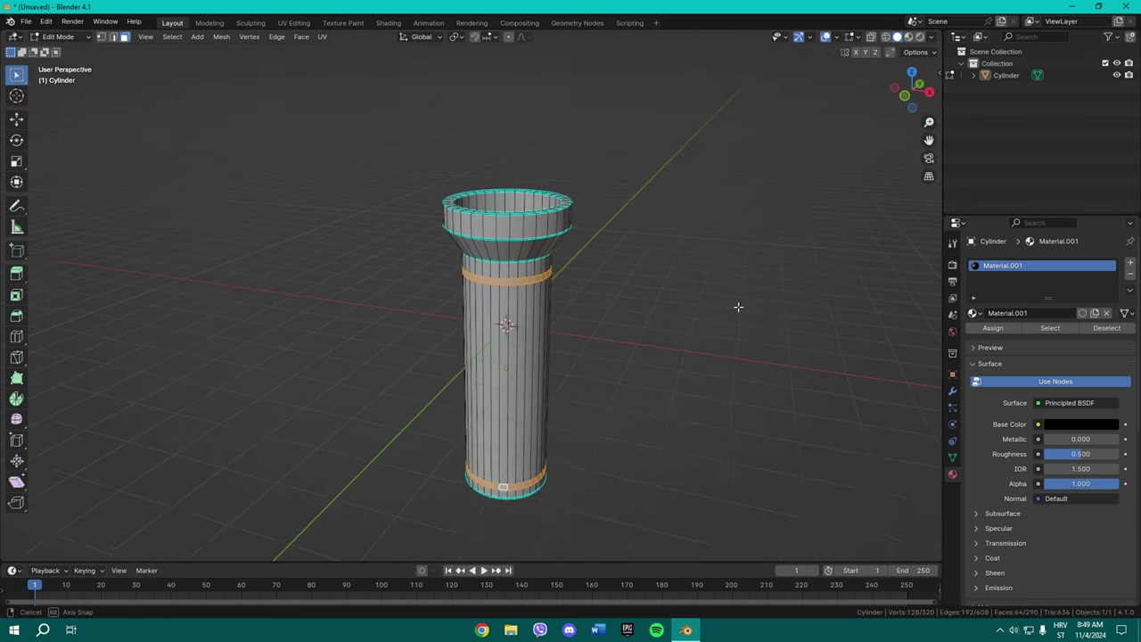
- Assign a new gray material in a second slot, then switch to Material Preview shading
click(1130, 262)
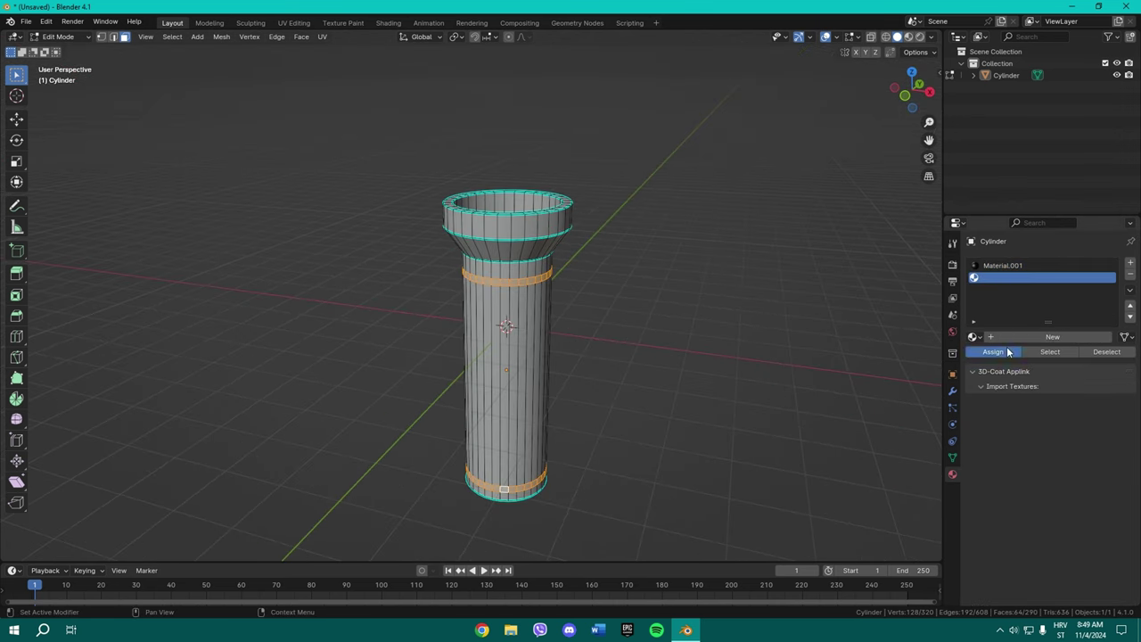
click(1051, 337)
click(1064, 450)
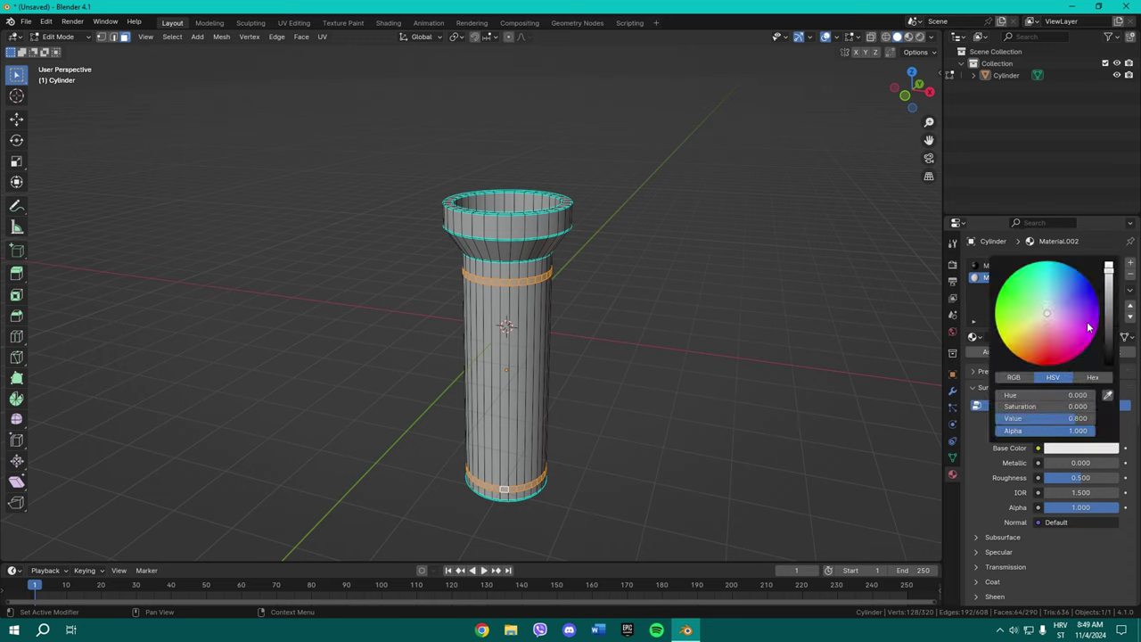
drag(1107, 306, 1107, 301)
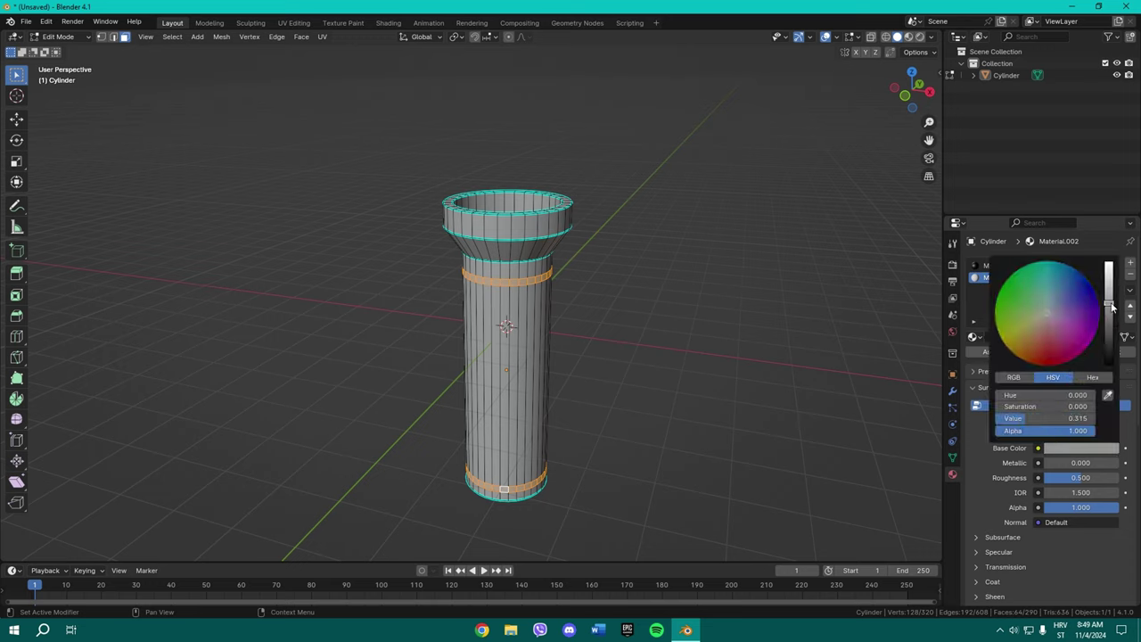
click(908, 36)
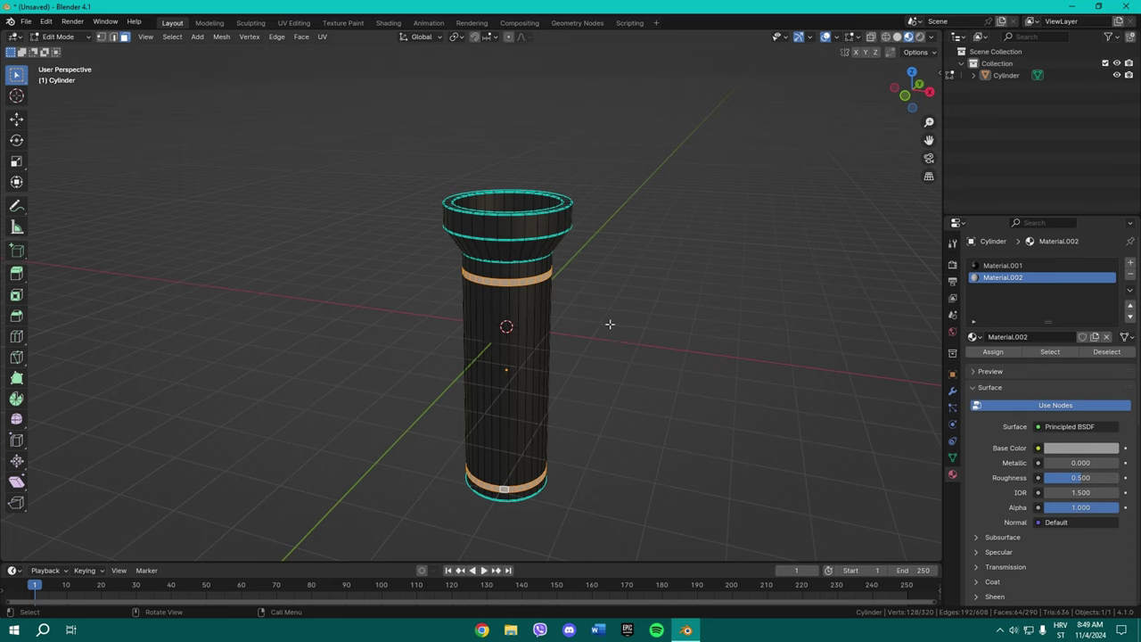
- Extrude the gray band faces inward along their normals, deselect, and return to Object Mode
right_click(547, 309)
click(528, 378)
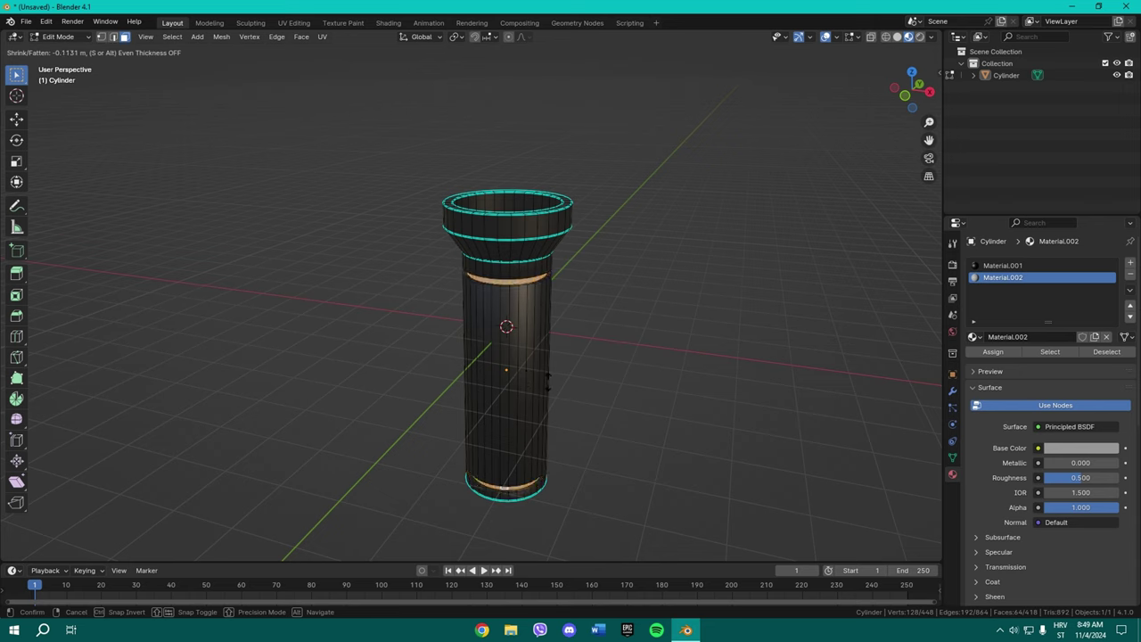
click(548, 379)
key(alt+a)
key(Tab)
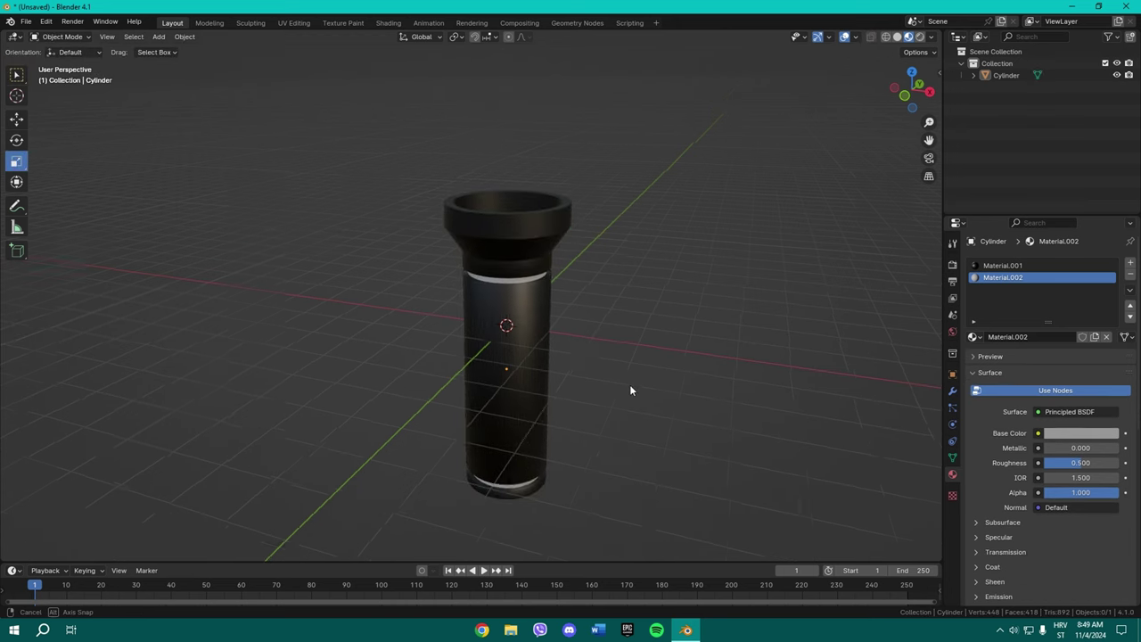
middle_drag(629, 384, 358, 281)
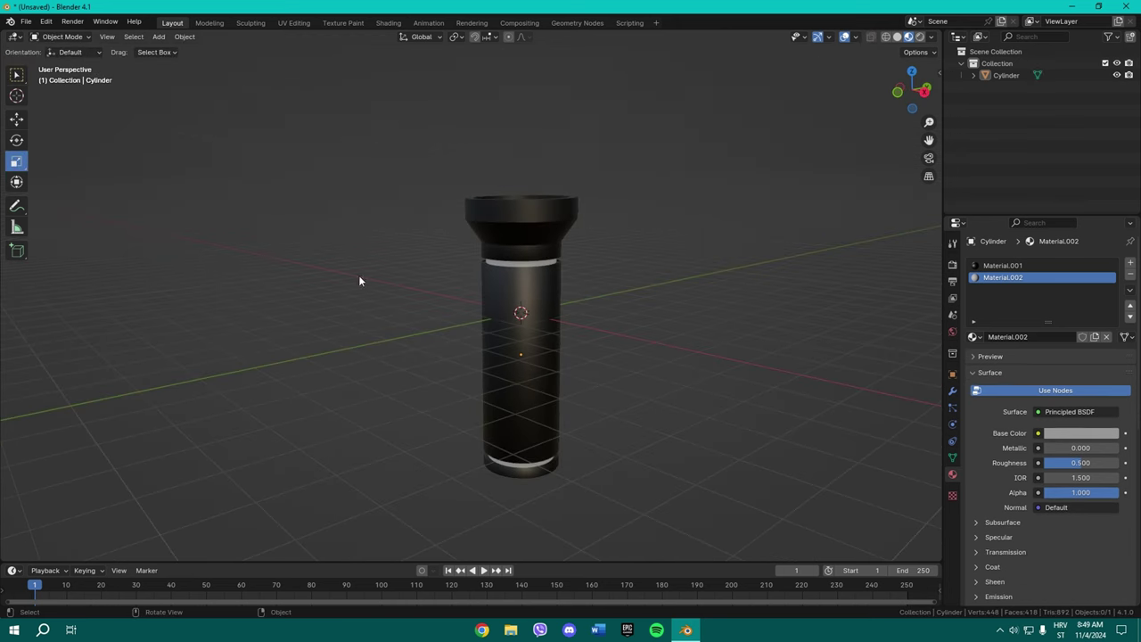
- Add an icosphere with increased subdivisions for a smoother surface
click(159, 37)
mouse_move(176, 50)
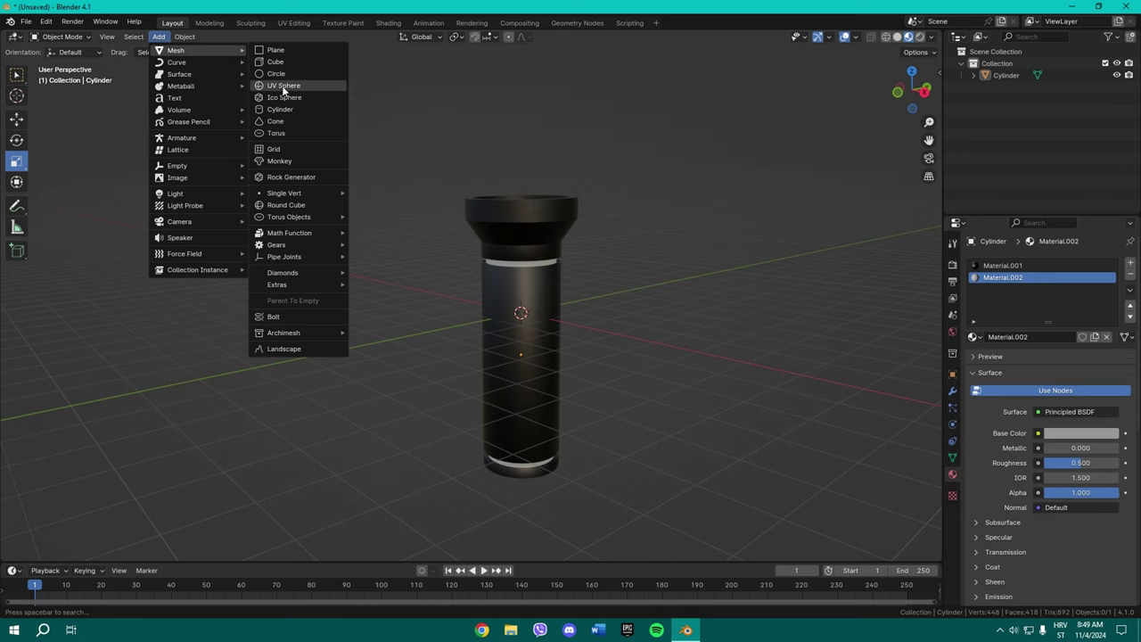
click(283, 97)
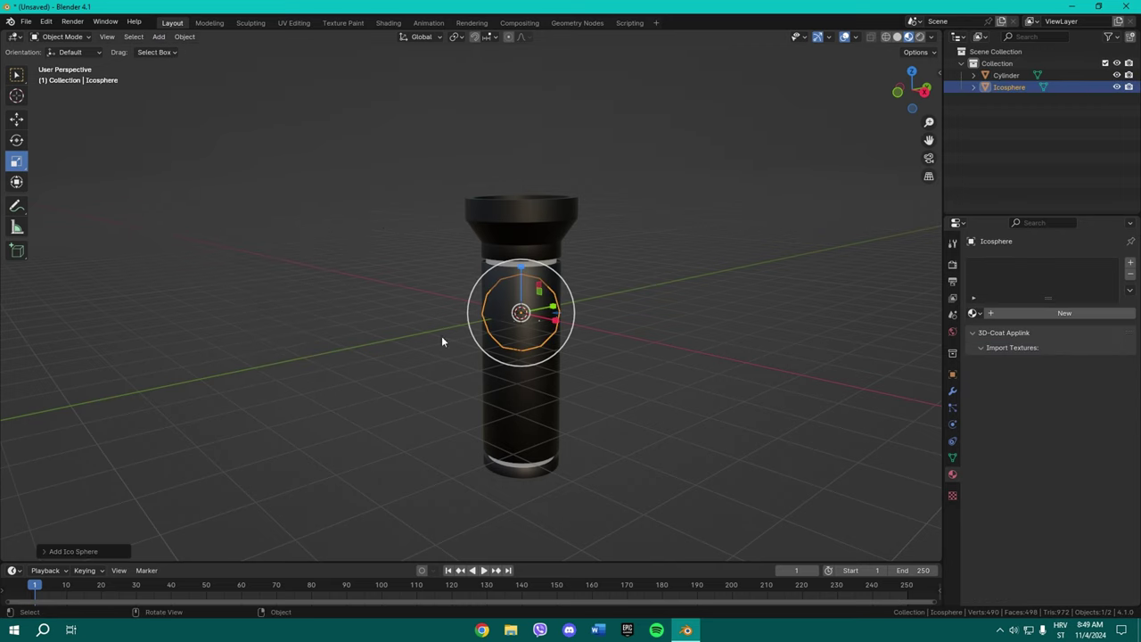
click(92, 550)
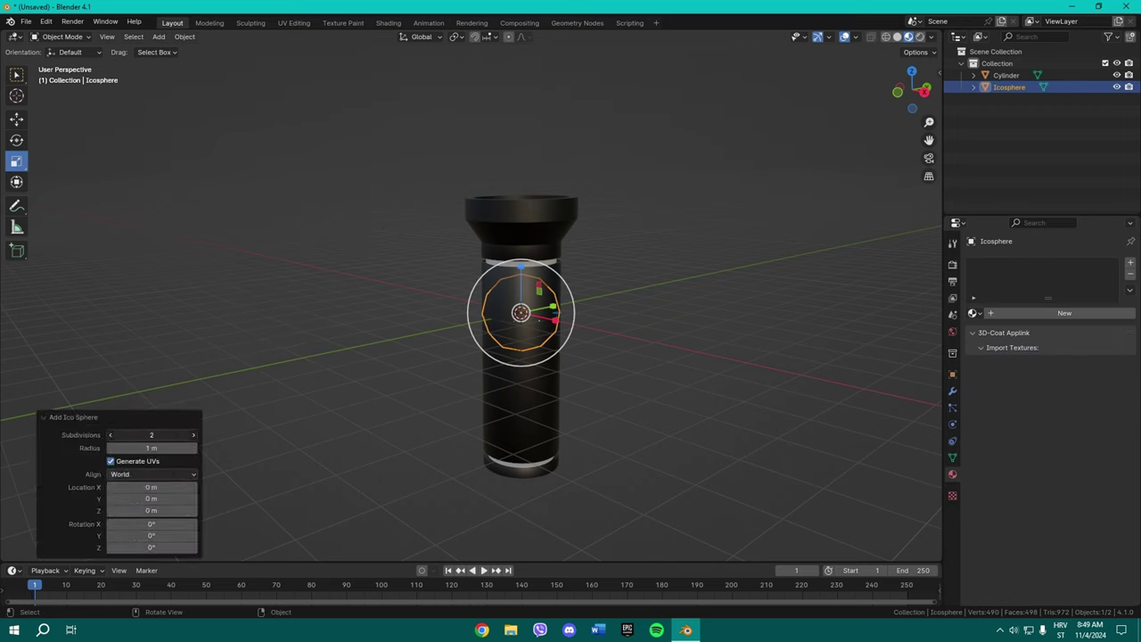
click(190, 434)
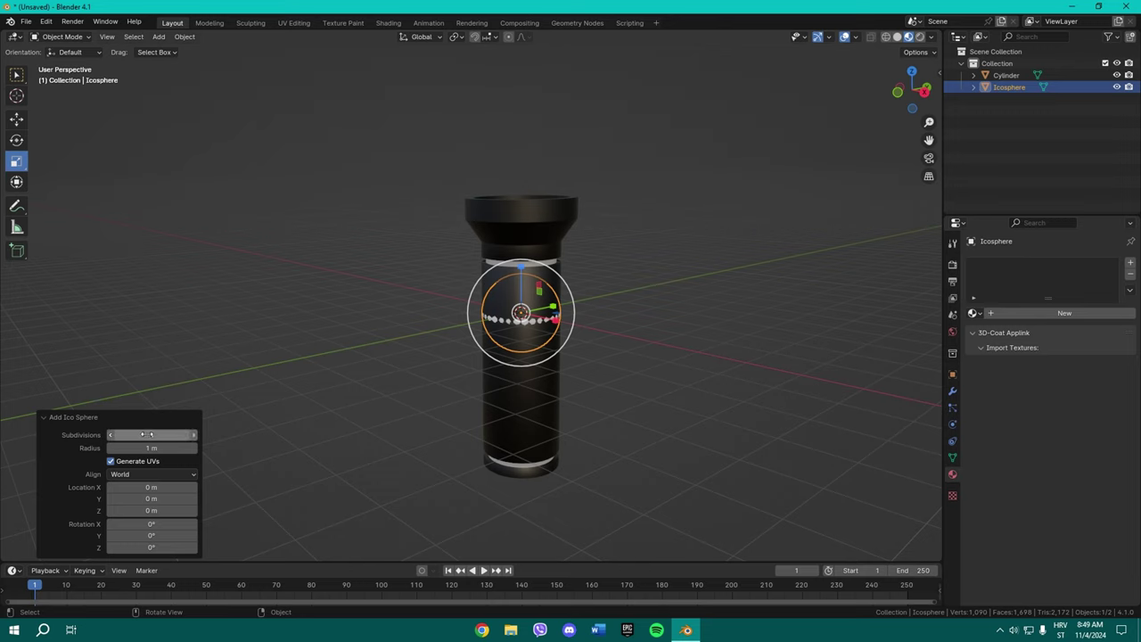
- Move the icosphere along Y beside the flashlight and flatten it along Y and Z
key(g)
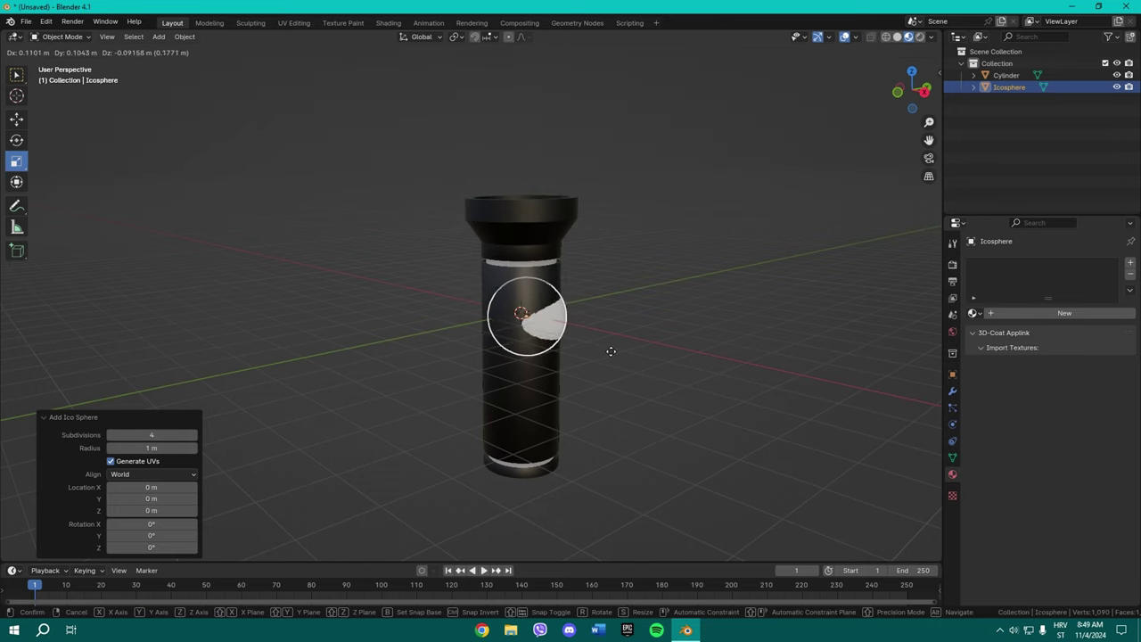
key(y)
click(426, 368)
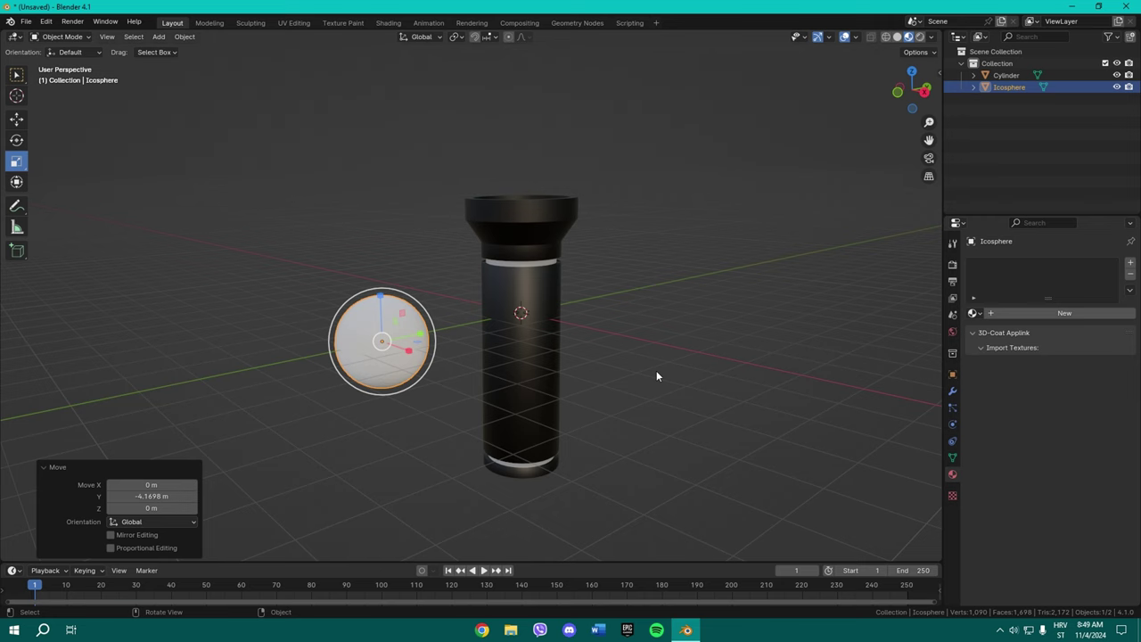
key(s)
key(y)
click(397, 353)
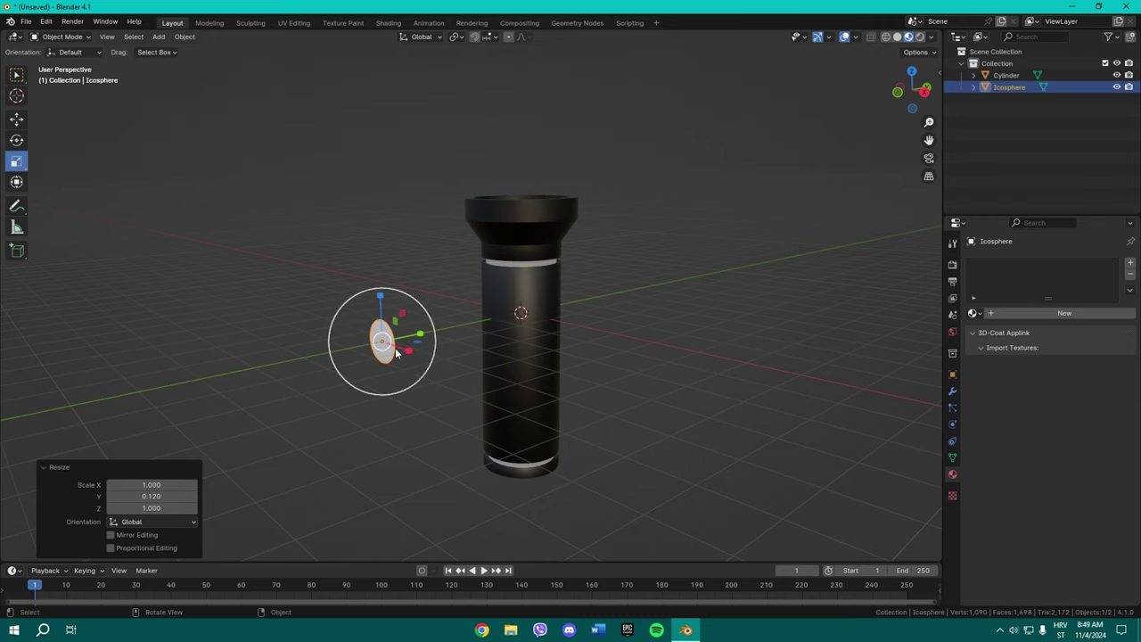
middle_drag(396, 353, 465, 392)
key(s)
key(z)
click(460, 332)
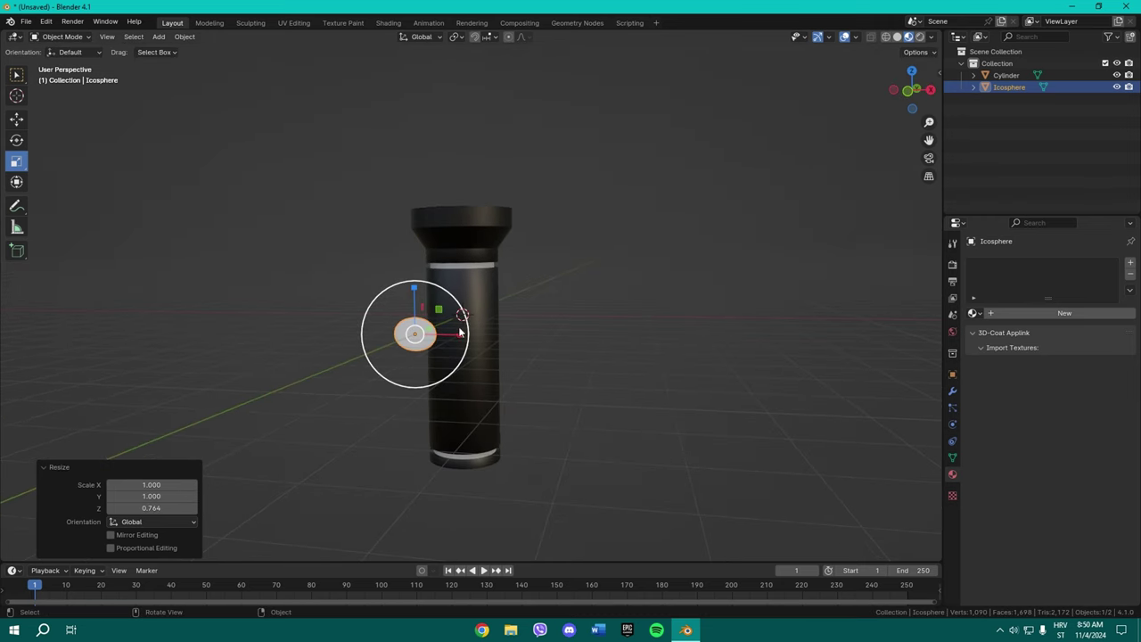
- Narrow the disc along X and give it a new gray material
key(s)
key(x)
click(451, 332)
click(1034, 313)
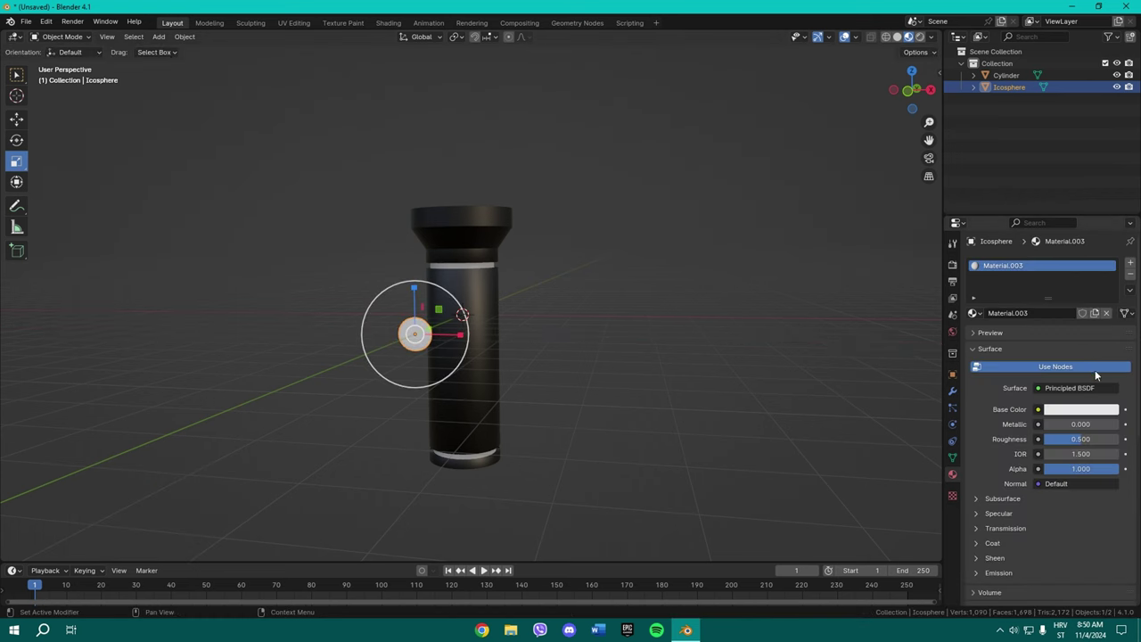
click(1076, 407)
click(1107, 274)
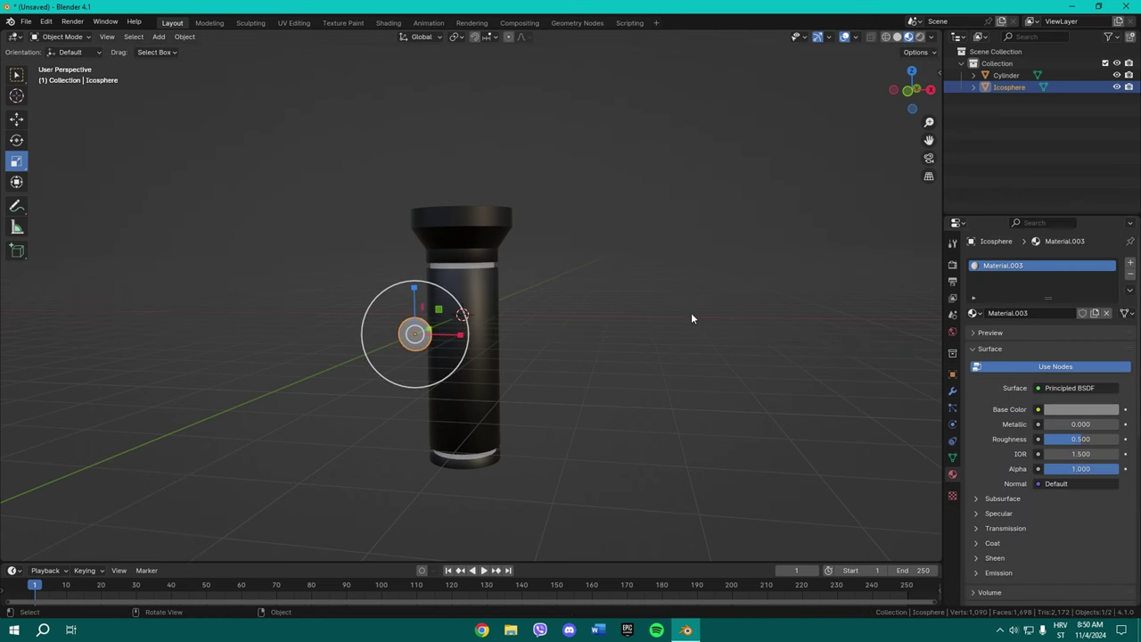
- Shrink the disc to 0.482, move it to the flashlight body, and stretch it along Y
key(s)
click(545, 338)
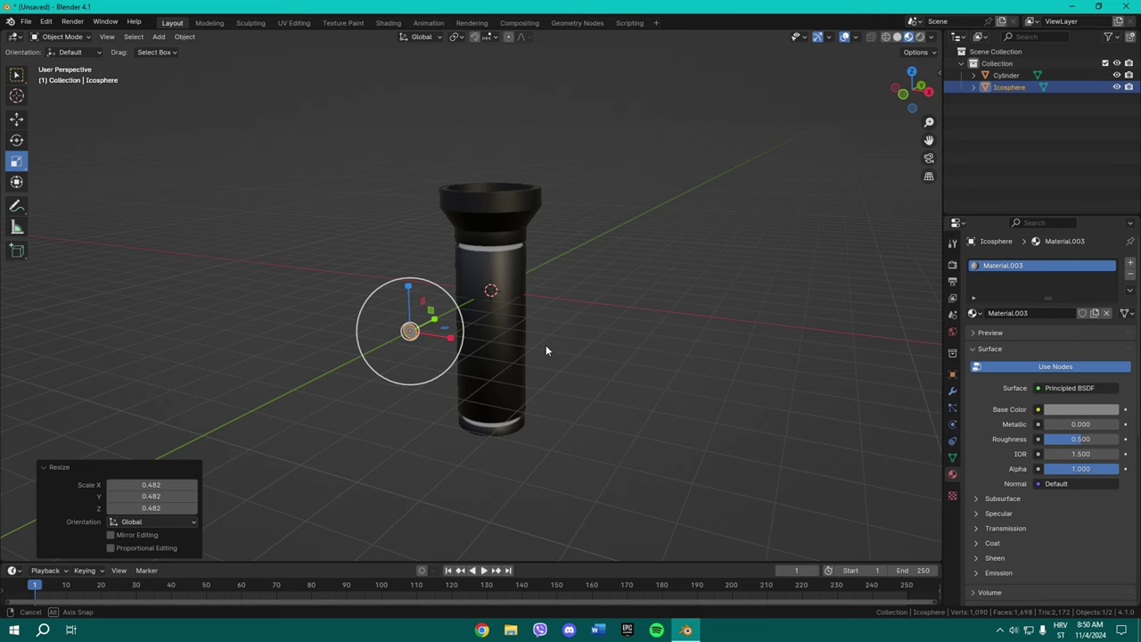
middle_drag(546, 345, 473, 364)
click(16, 118)
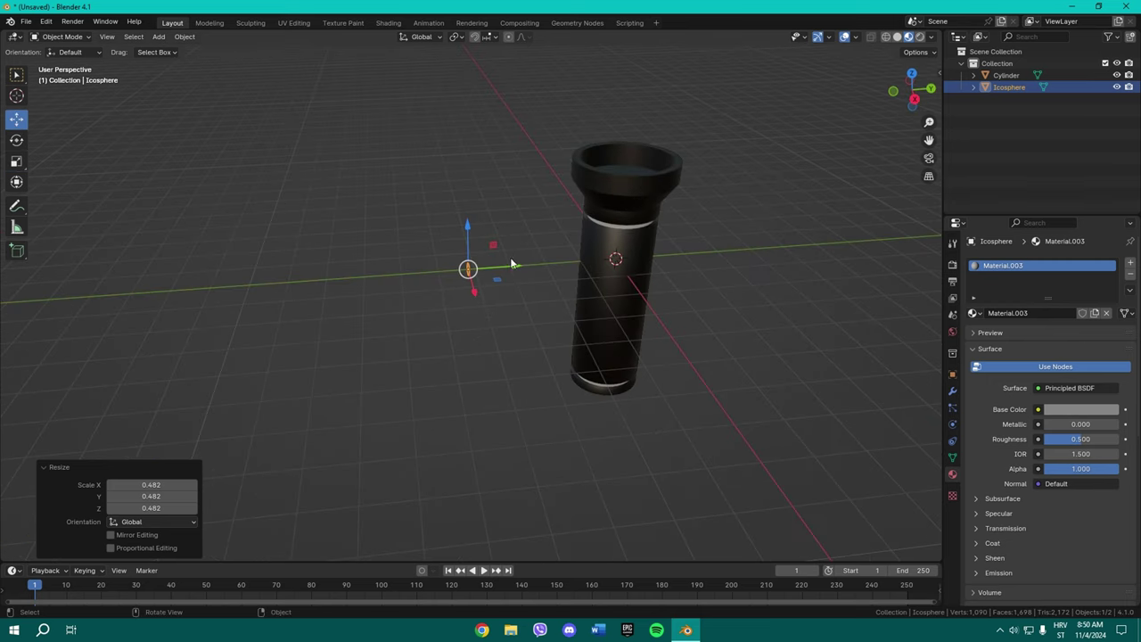
drag(512, 266, 617, 260)
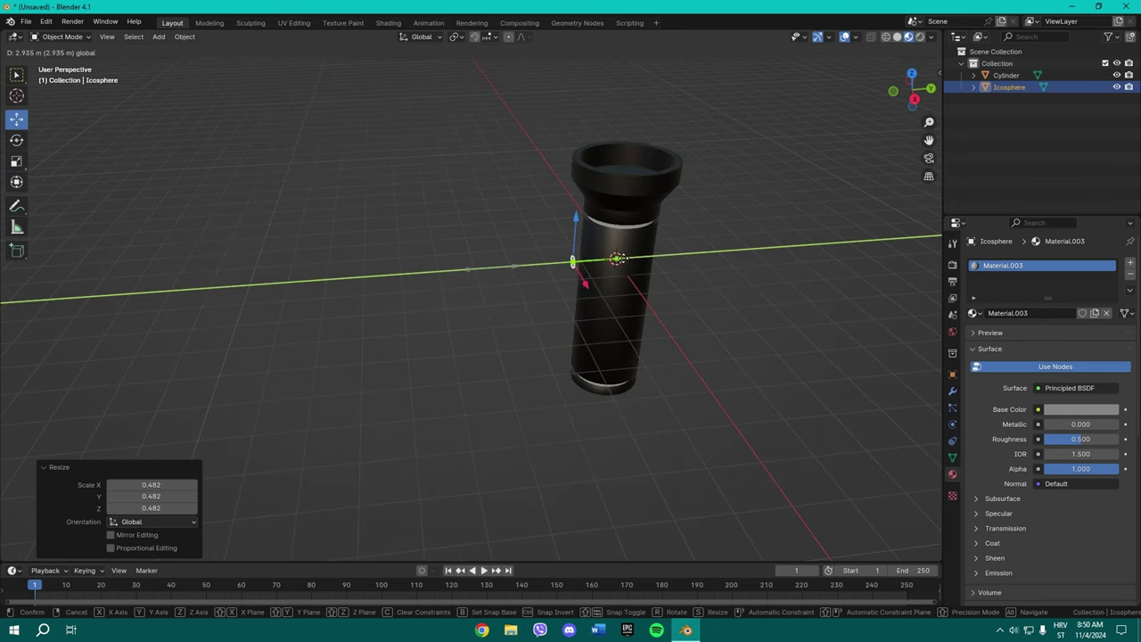
click(16, 160)
drag(614, 259, 705, 254)
- Seat the button against the body along Y, then box-select both objects
scroll(440, 328, up, 5)
middle_drag(440, 327, 527, 406)
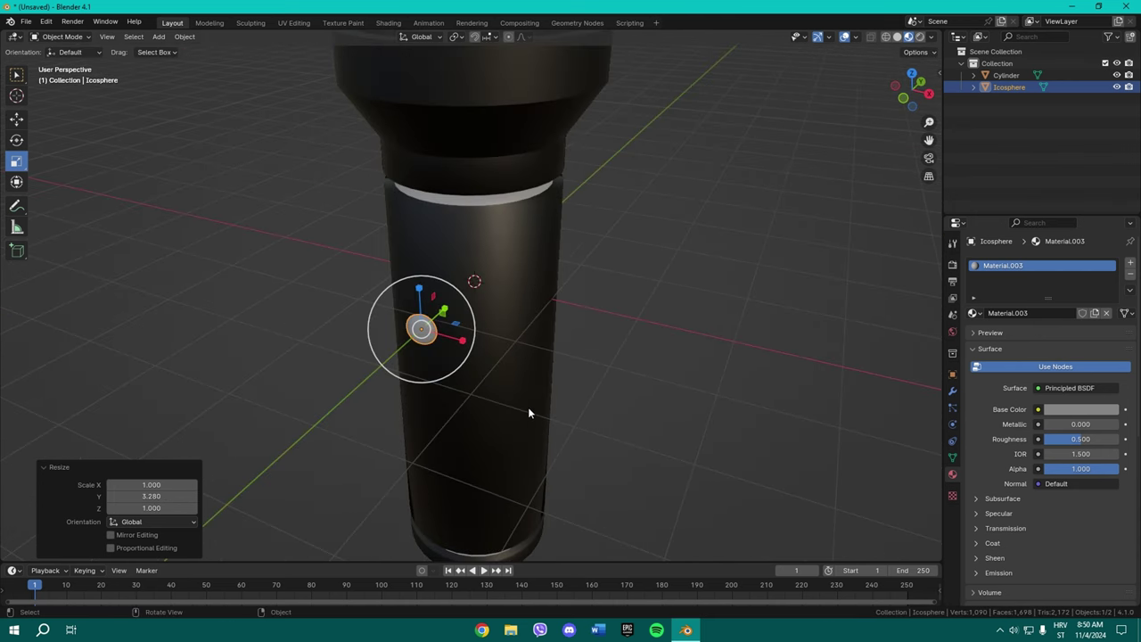
key(g)
key(y)
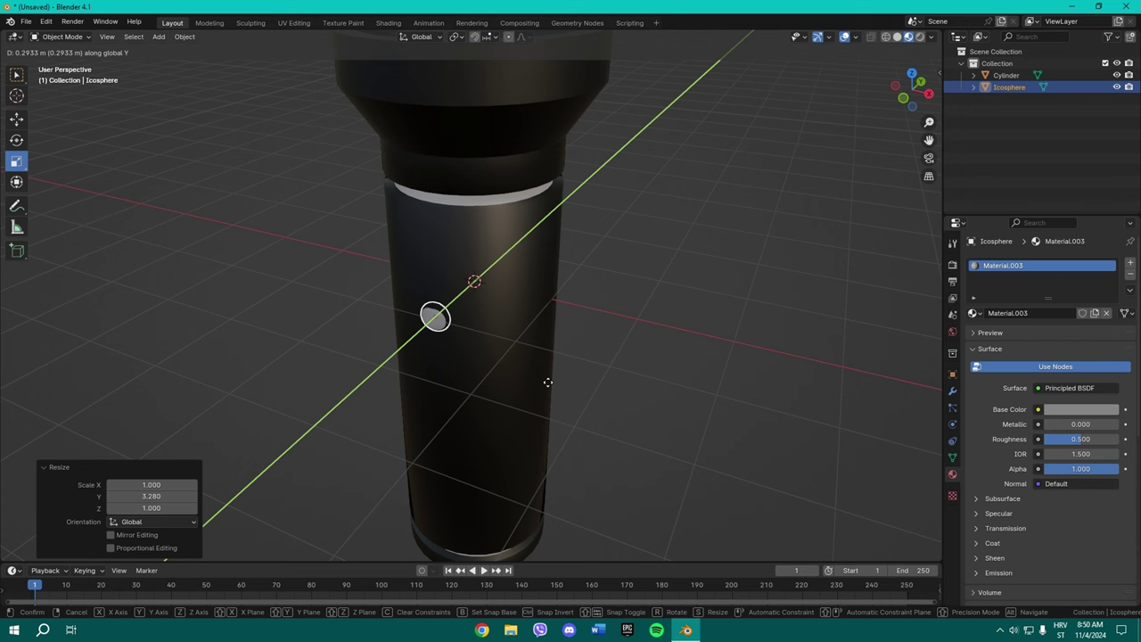
click(545, 384)
click(643, 352)
scroll(647, 319, down, 4)
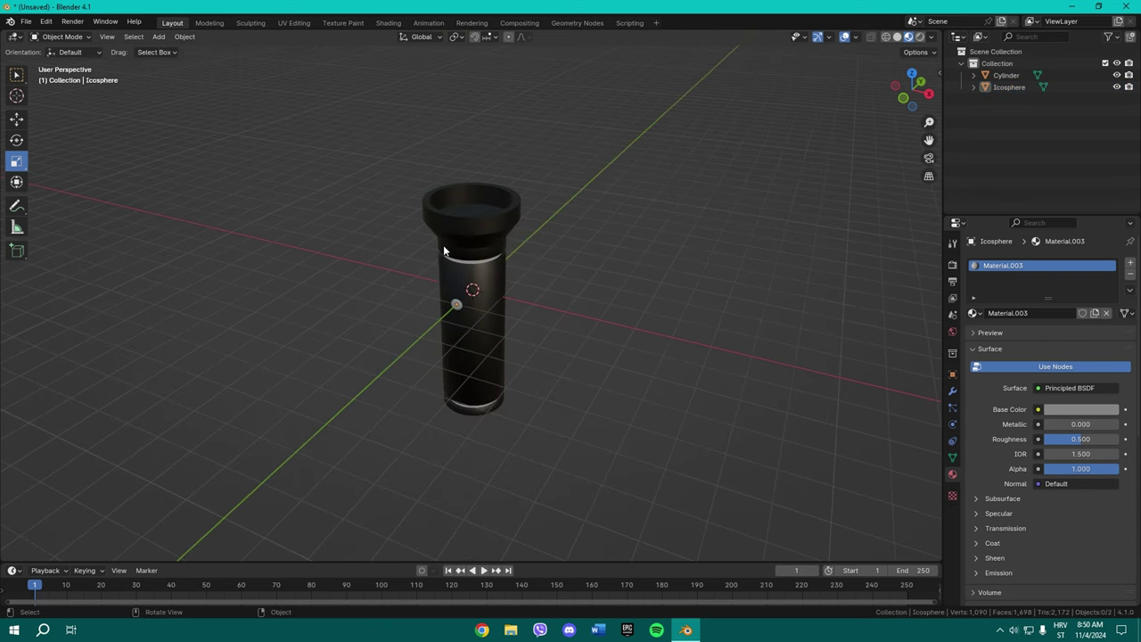
middle_drag(530, 224, 522, 267)
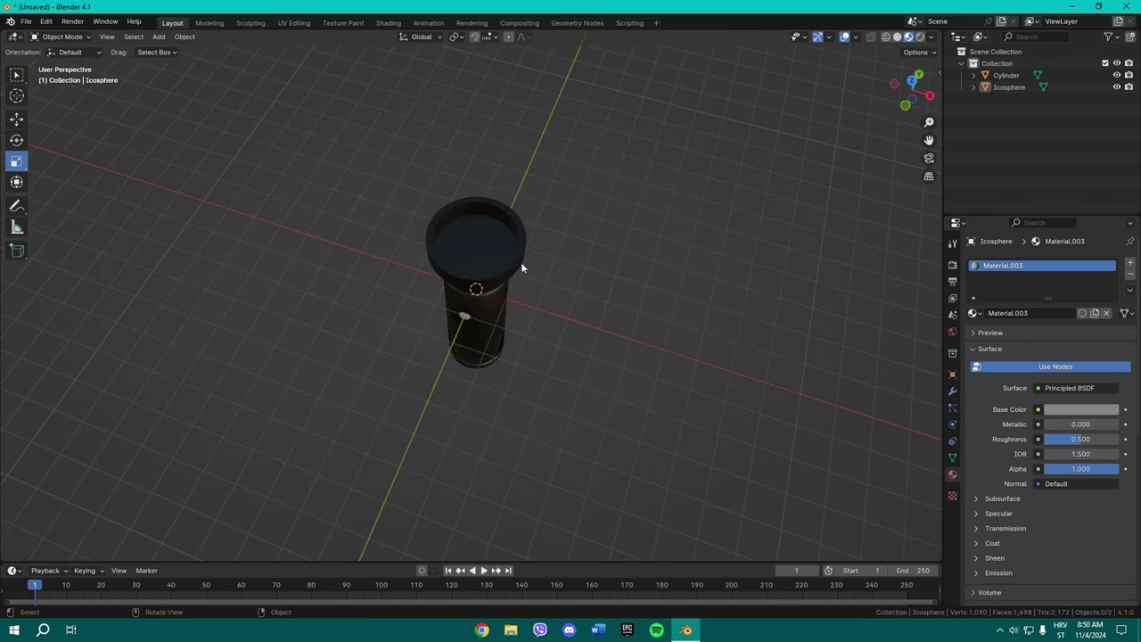
mouse_move(540, 321)
middle_down()
mouse_move(454, 225)
mouse_move(532, 261)
middle_up()
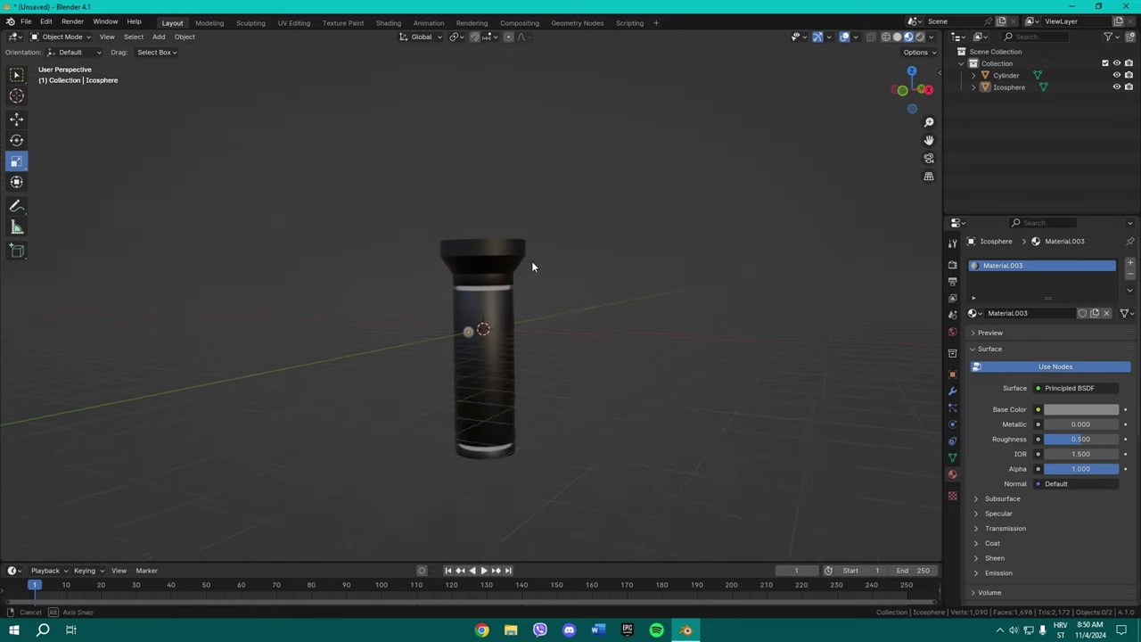
mouse_move(382, 189)
mouse_down()
mouse_move(460, 272)
mouse_move(526, 285)
mouse_up()
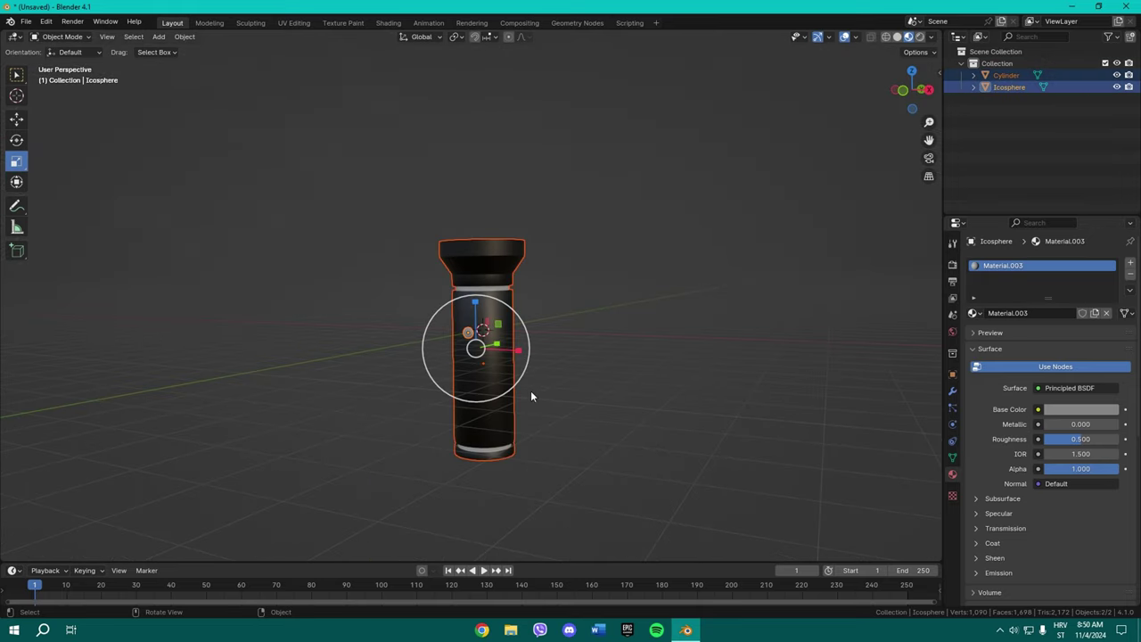
- Join the button and flashlight into a single object
right_click(486, 336)
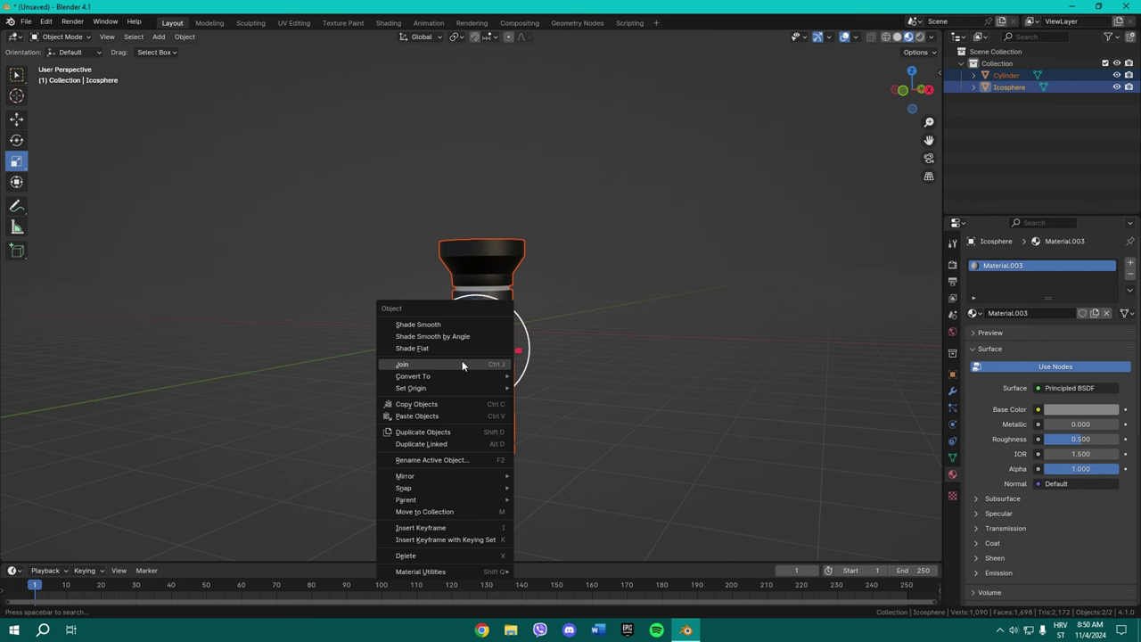
click(461, 362)
click(595, 324)
mouse_move(595, 324)
middle_down()
mouse_move(547, 400)
mouse_move(639, 275)
mouse_move(686, 258)
mouse_move(542, 345)
middle_up()
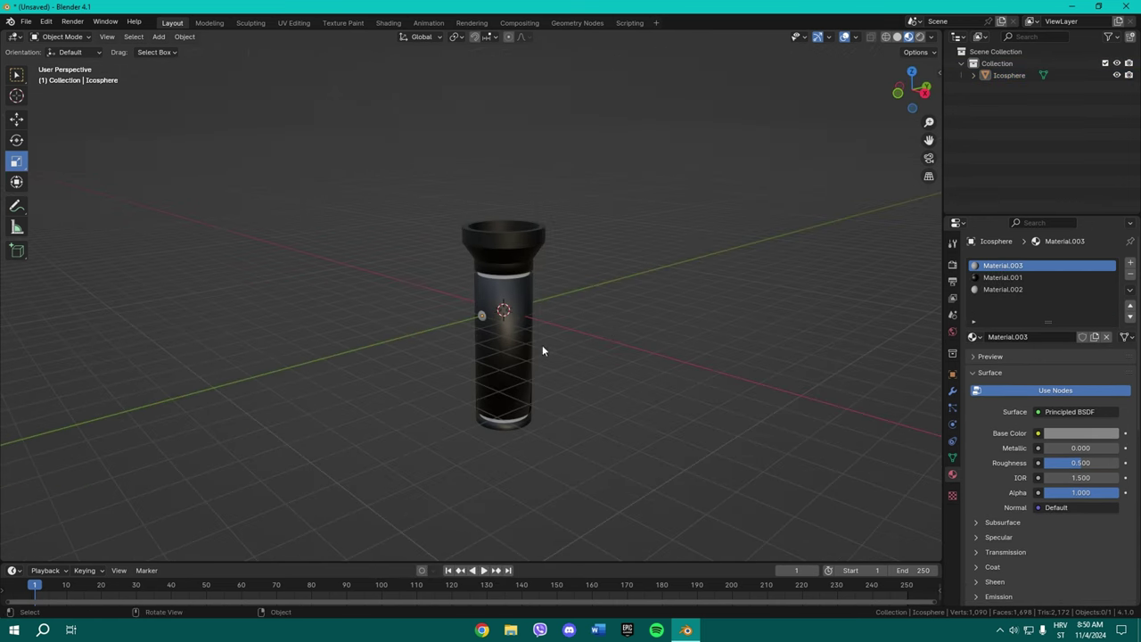
- Set the black Material.001 to Metallic 1.000 and Roughness 0.720
click(1025, 277)
click(1067, 432)
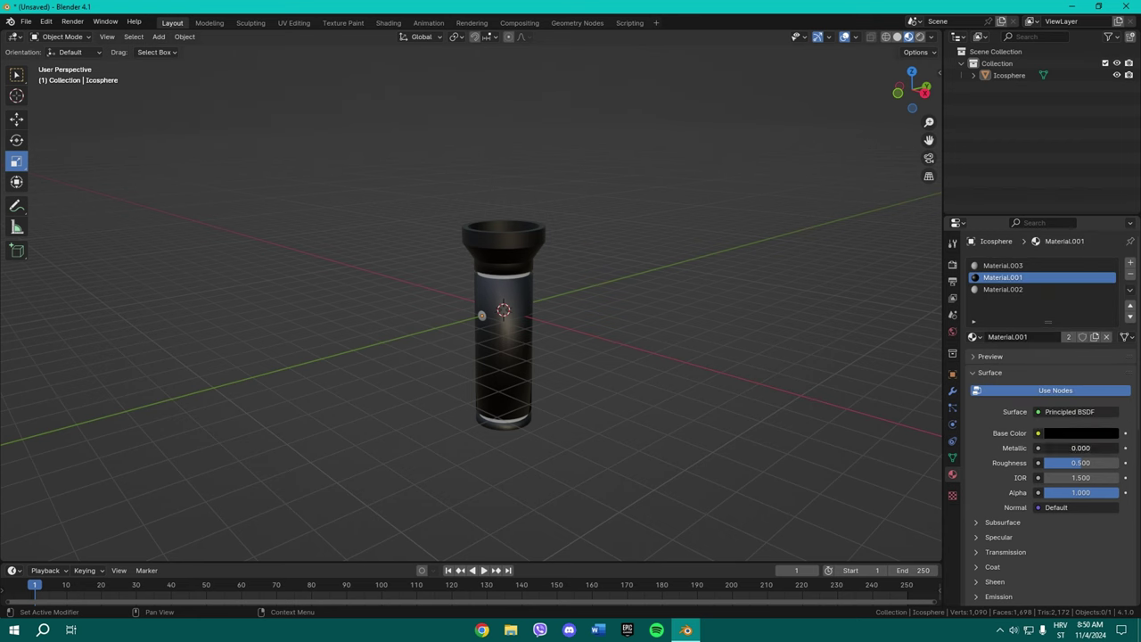
drag(1074, 447, 1121, 448)
mouse_move(598, 287)
middle_down()
mouse_move(585, 333)
mouse_move(624, 321)
middle_up()
drag(1059, 467, 1075, 467)
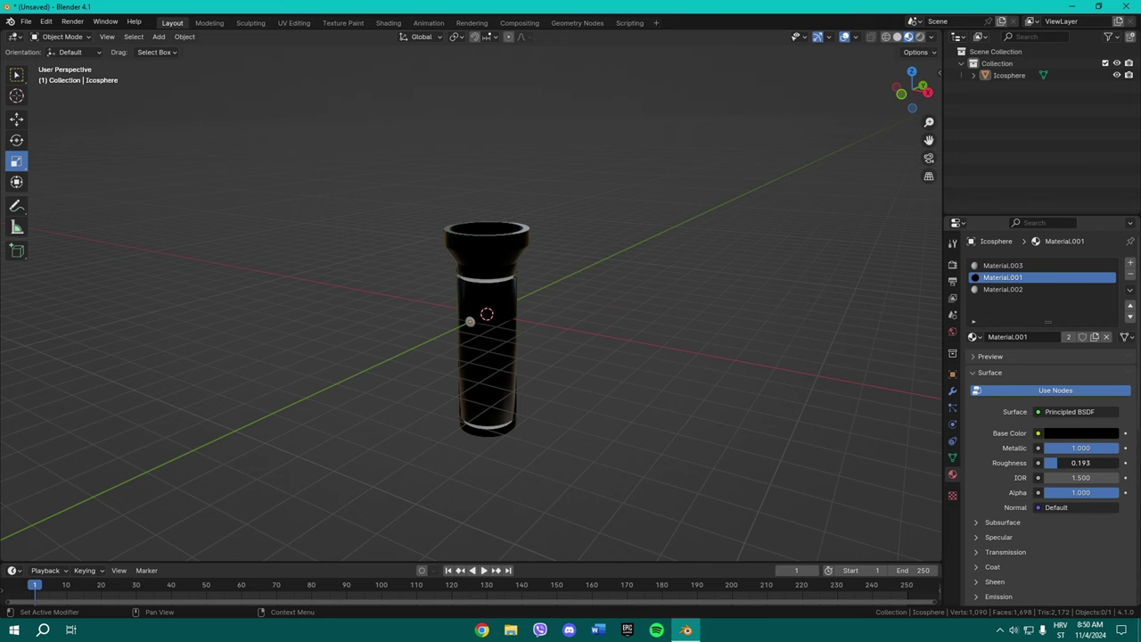
mouse_move(639, 261)
middle_down()
mouse_move(652, 363)
mouse_move(626, 363)
mouse_move(629, 287)
middle_up()
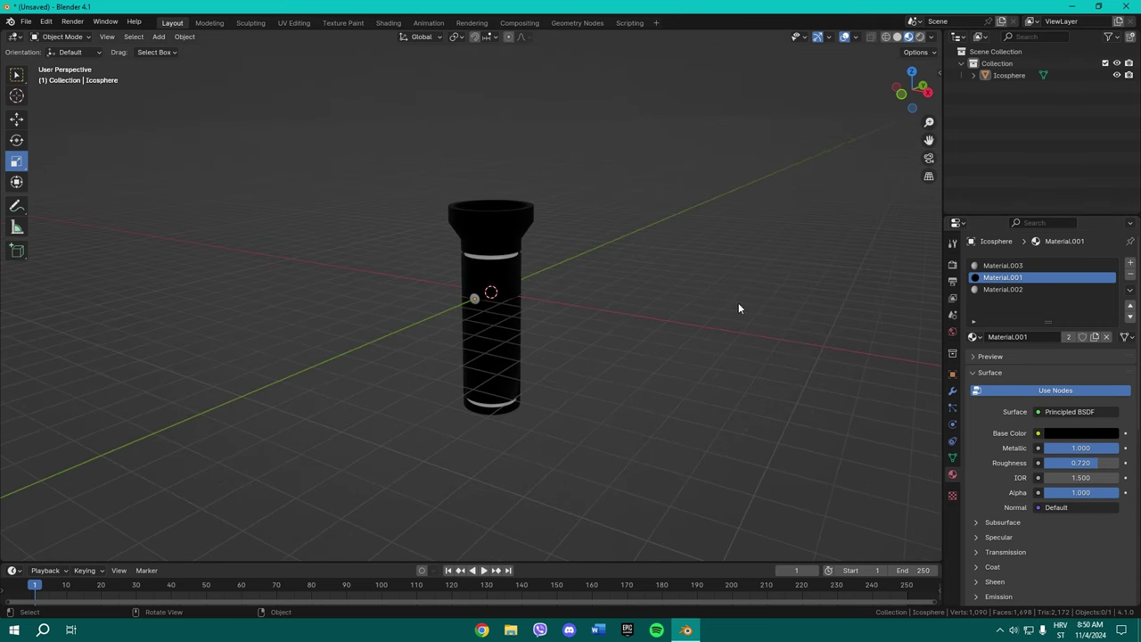